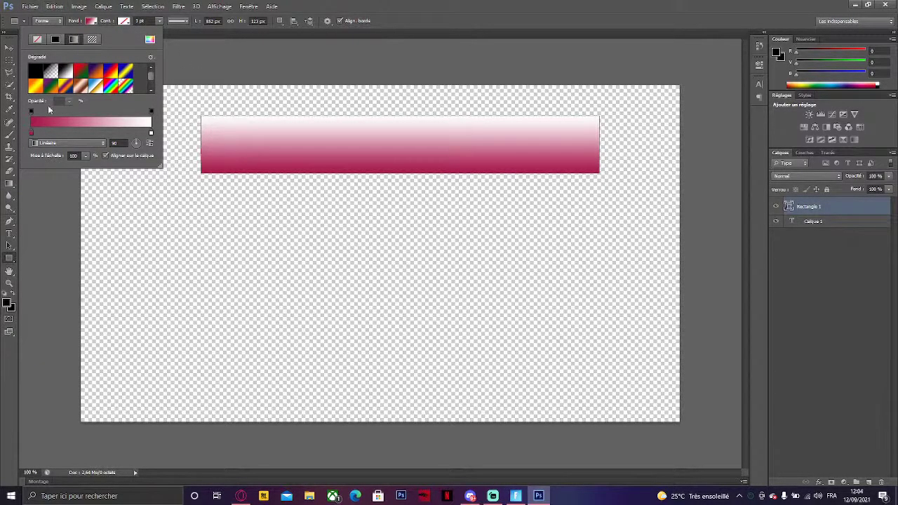
Fill the rectangle with the black-to-white gradient preset, using the Radial style and a gradient angle of 2.
click(65, 71)
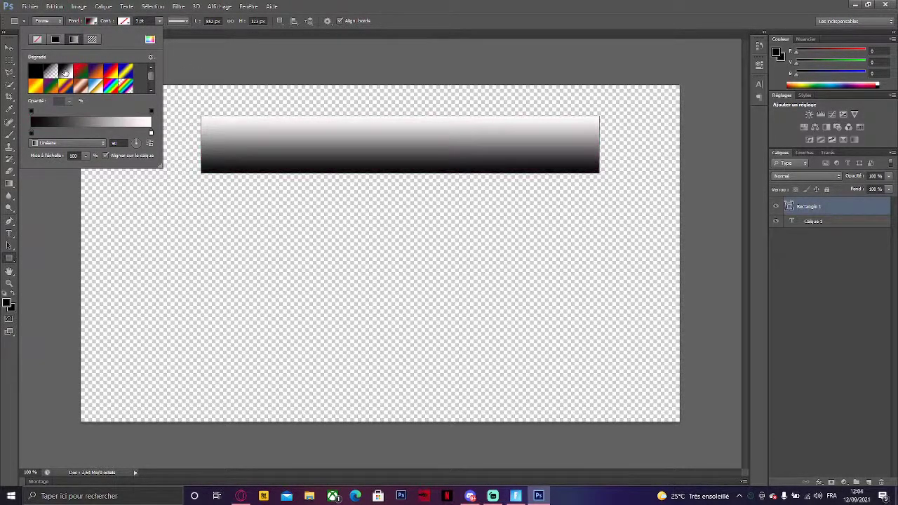
click(64, 143)
click(58, 159)
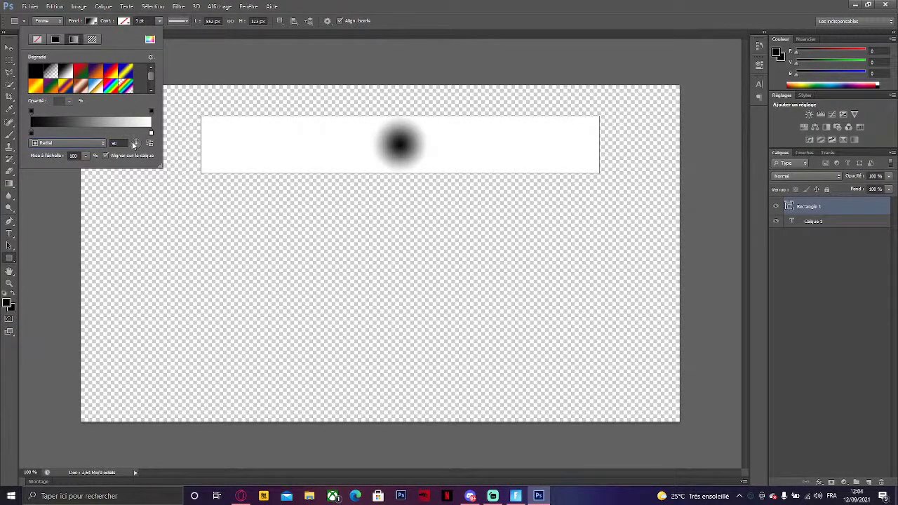
text(40)
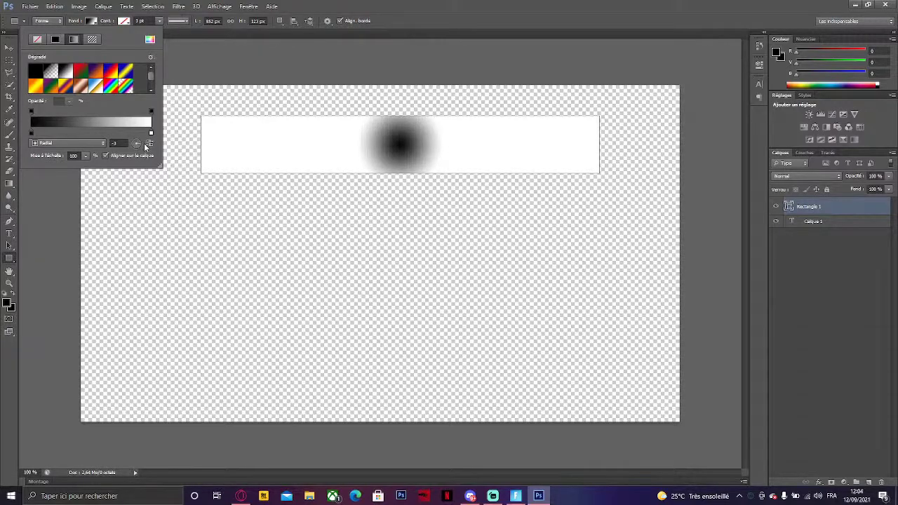
click(138, 144)
click(149, 144)
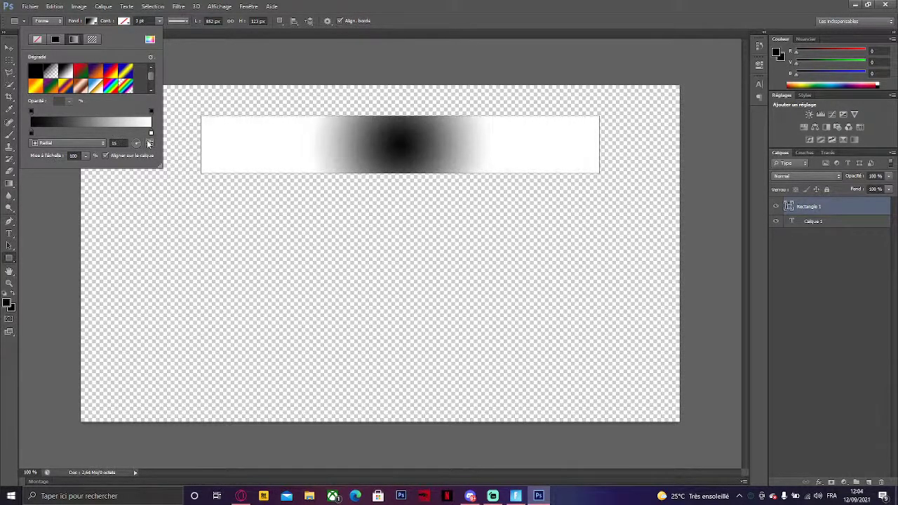
click(139, 146)
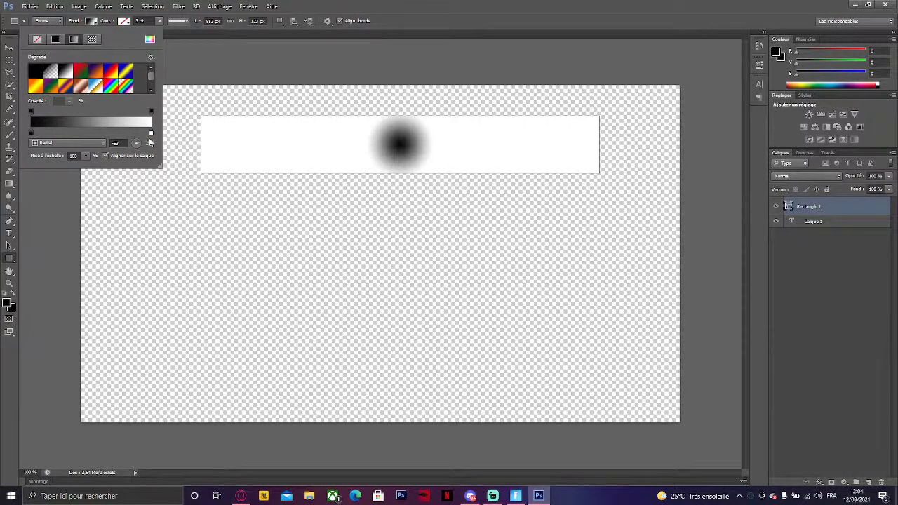
click(149, 142)
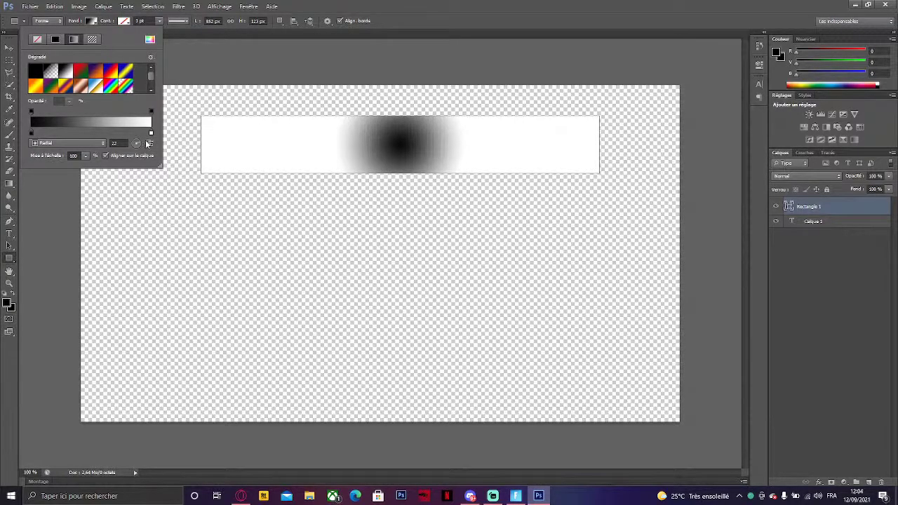
click(148, 144)
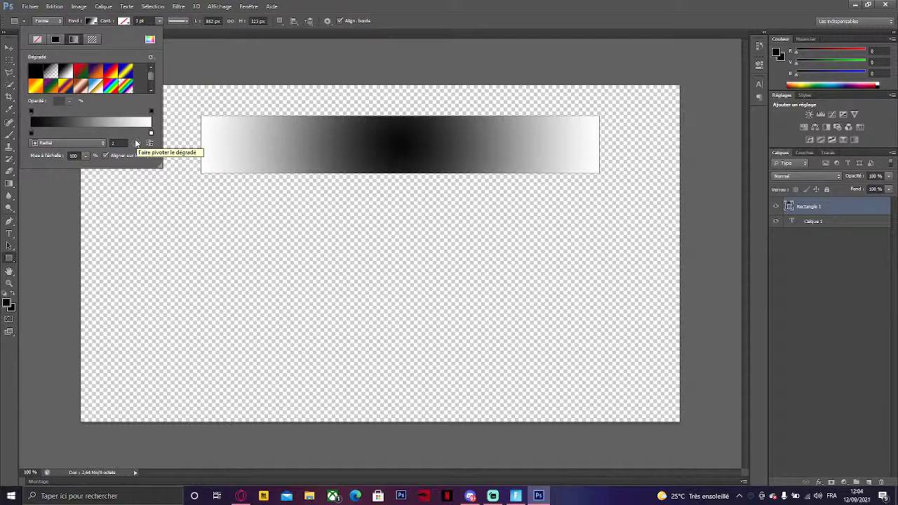
Change the gradient's black colour stop to cyan 00fff0.
double_click(31, 134)
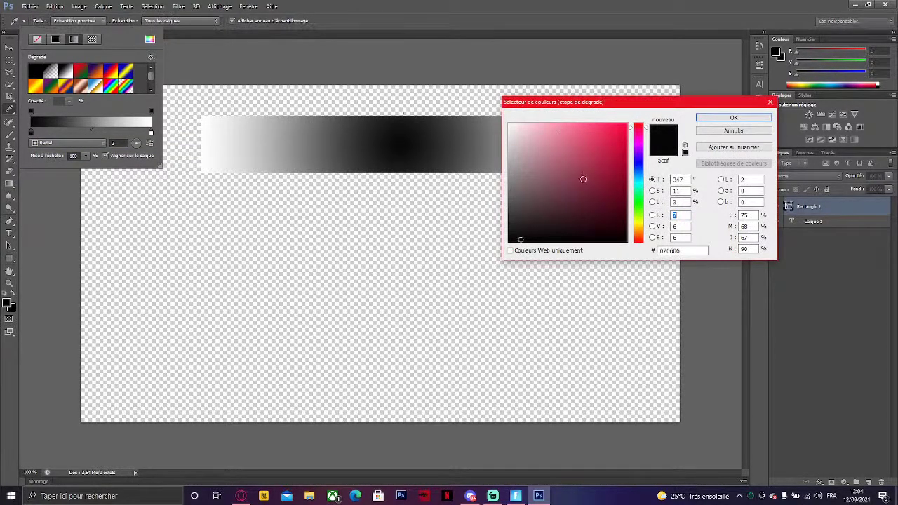
click(638, 185)
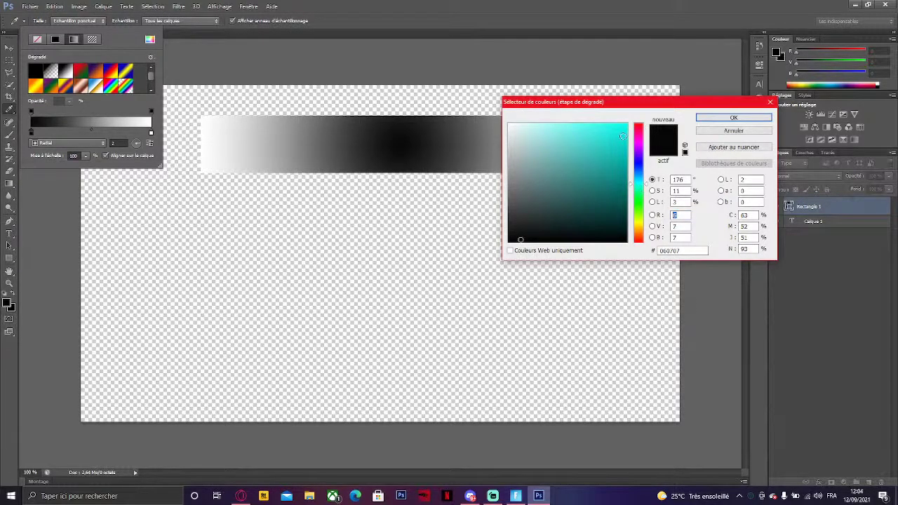
mouse_move(623, 136)
mouse_down()
mouse_move(613, 159)
mouse_move(626, 123)
mouse_up()
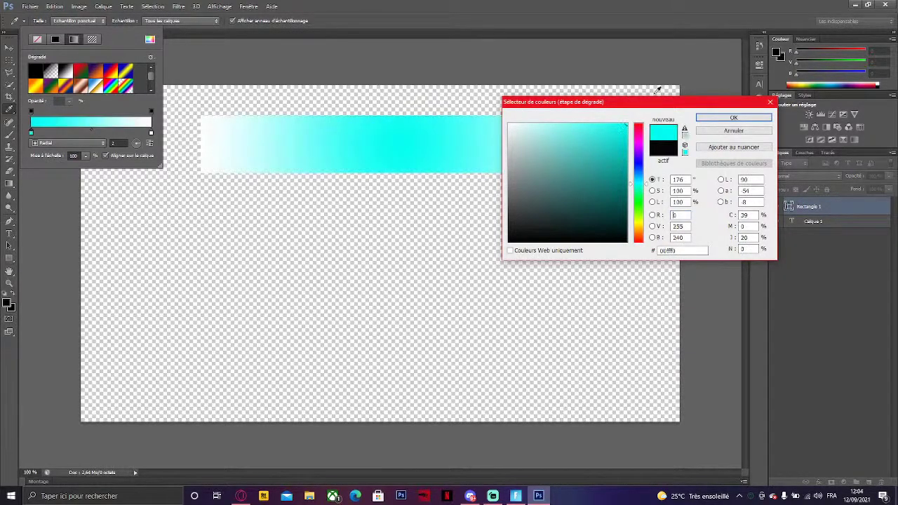
click(706, 120)
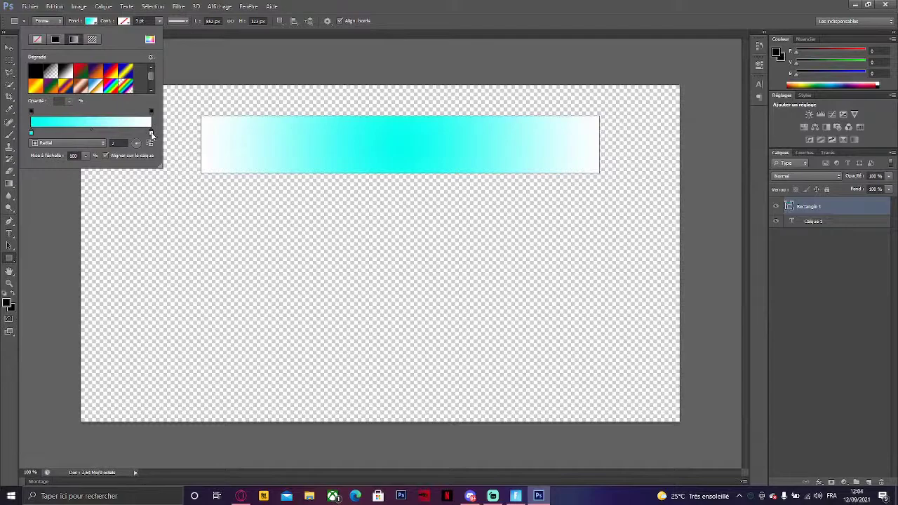
Change the gradient's white colour stop to blue 001eff.
double_click(152, 136)
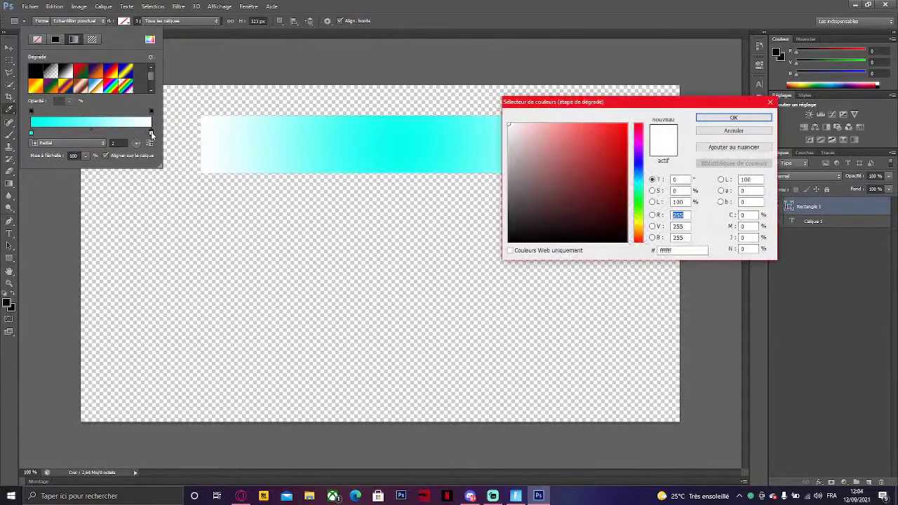
click(639, 168)
click(626, 125)
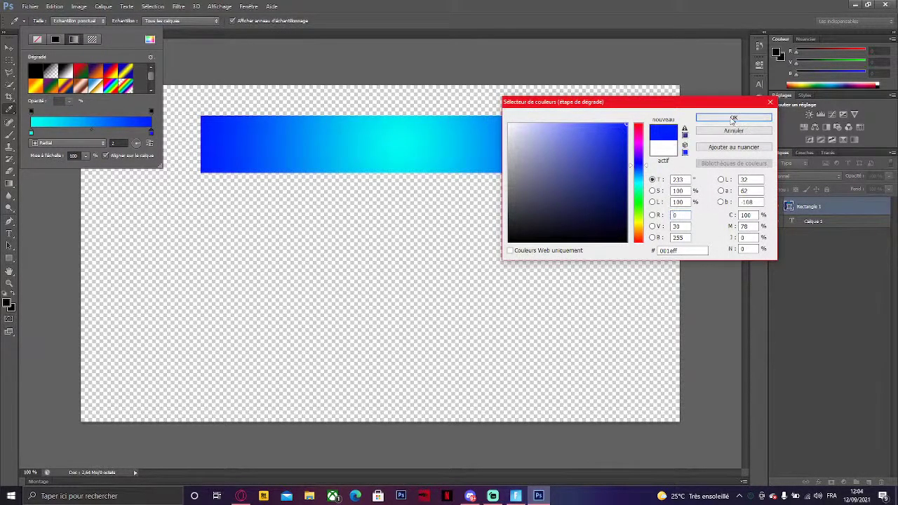
click(733, 118)
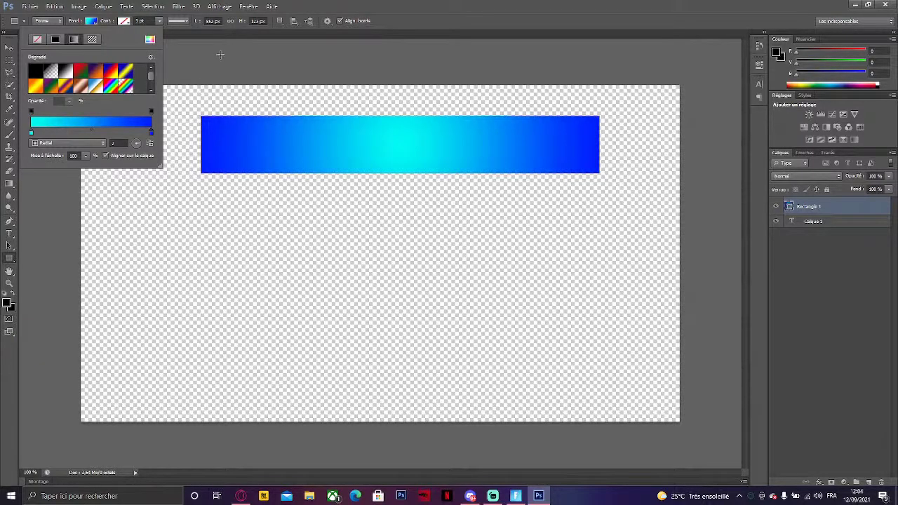
drag(220, 54, 221, 57)
key(ctrl+t)
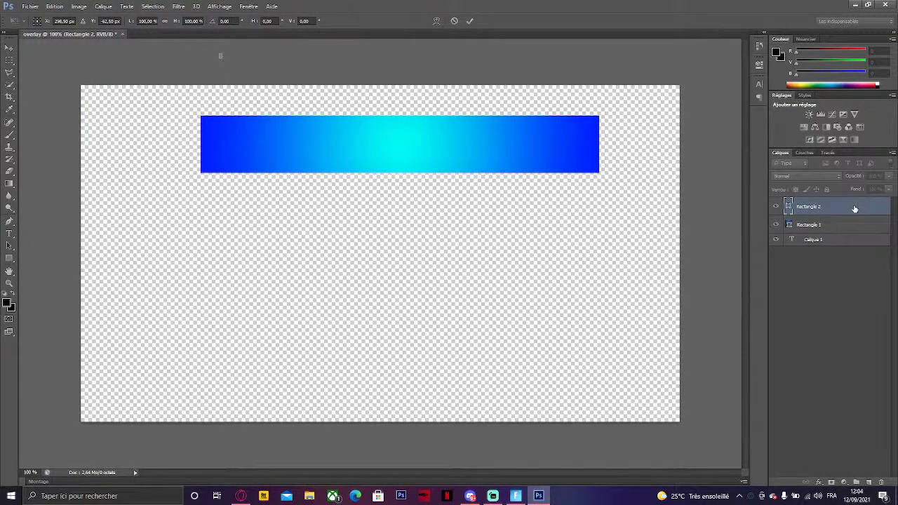
key(Escape)
key(ctrl+z)
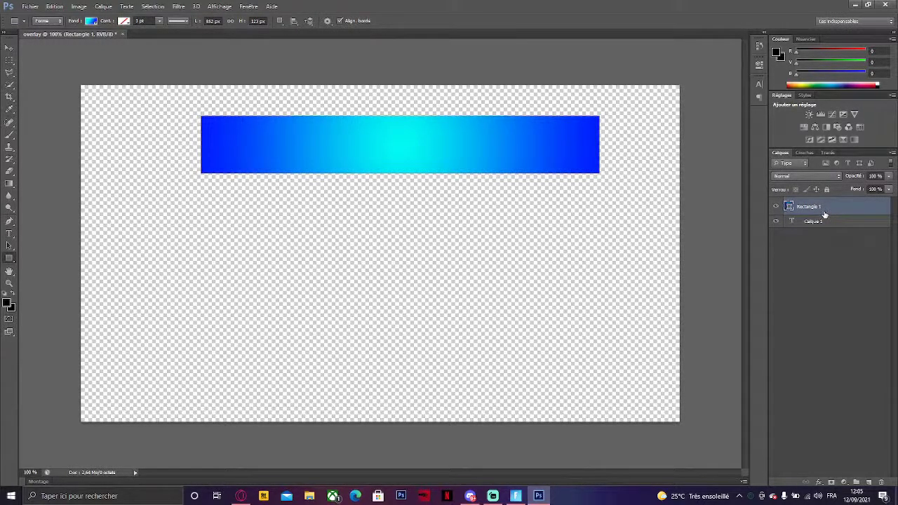
Move the gradient rectangle lower on the canvas and enlarge it to about 134% in width and height.
key(ctrl+t)
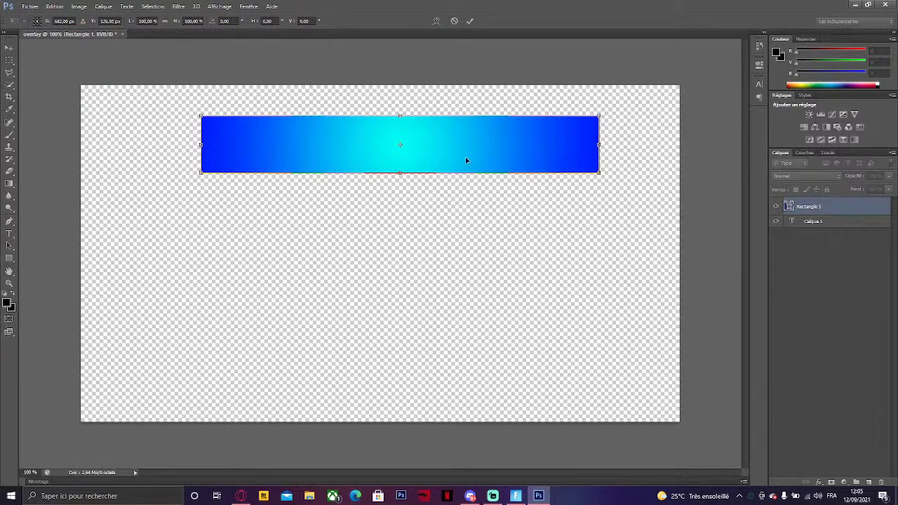
drag(465, 160, 395, 209)
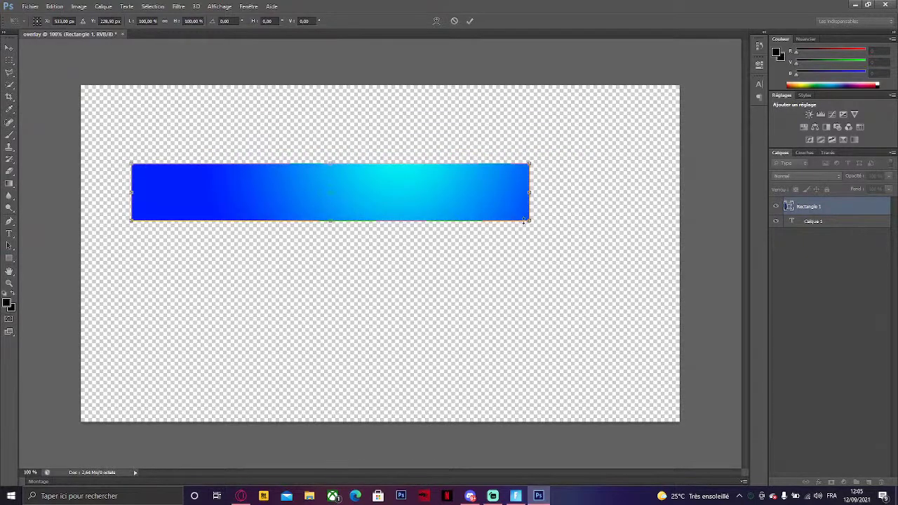
drag(530, 221, 664, 276)
drag(597, 216, 574, 244)
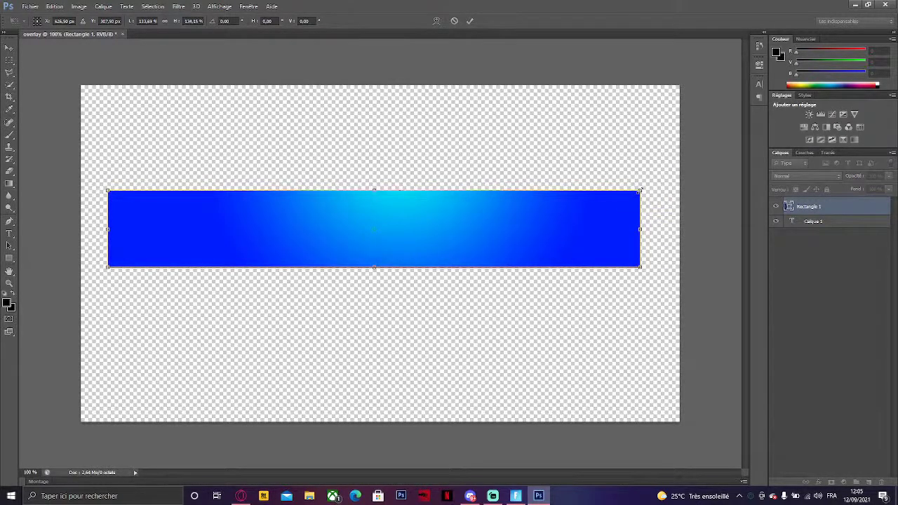
Distort the rectangle by pulling its upper-right and lower-left corners slightly outward, and apply the transform.
drag(640, 191, 647, 186)
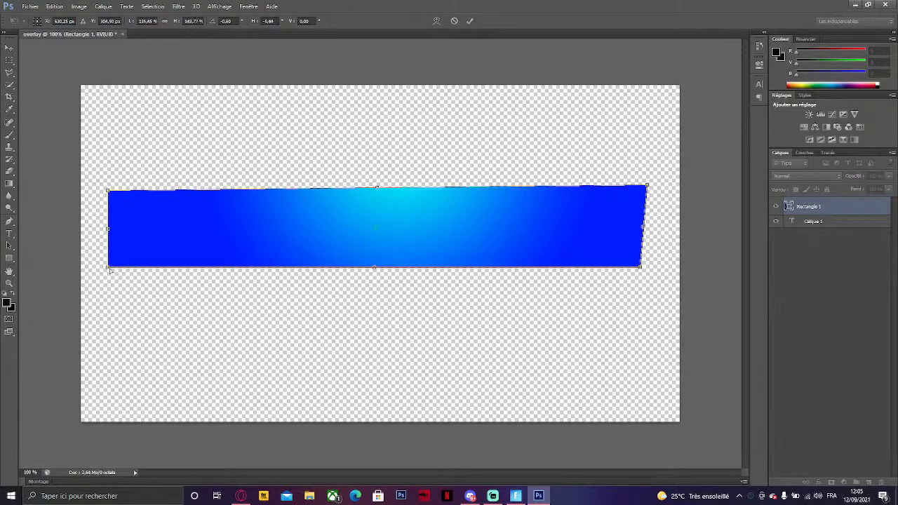
drag(108, 267, 104, 269)
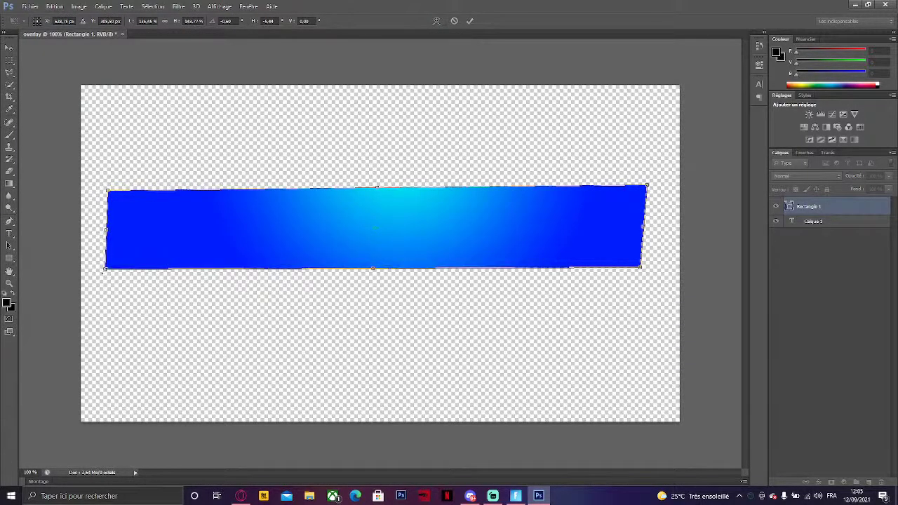
key(Return)
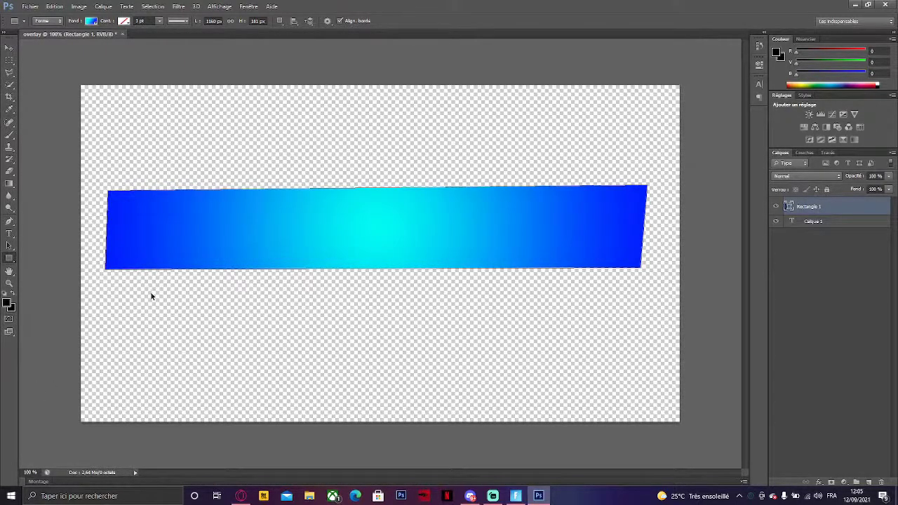
Nudge the distorted shape straight down to a vertical position of 364.50 px and apply the transform.
key(ctrl+t)
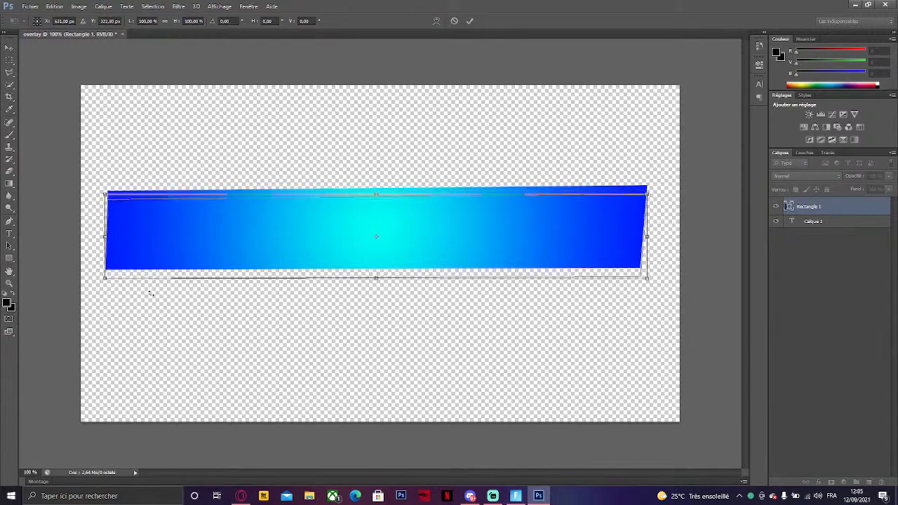
key(Down)
key(Down)
key(Down)
key(Down)
key(Down)
key(Down)
key(Down)
key(Down)
key(Down)
key(Down)
key(Down)
key(Down)
key(Down)
key(Down)
key(Down)
key(Down)
key(Down)
key(Down)
key(Down)
key(Down)
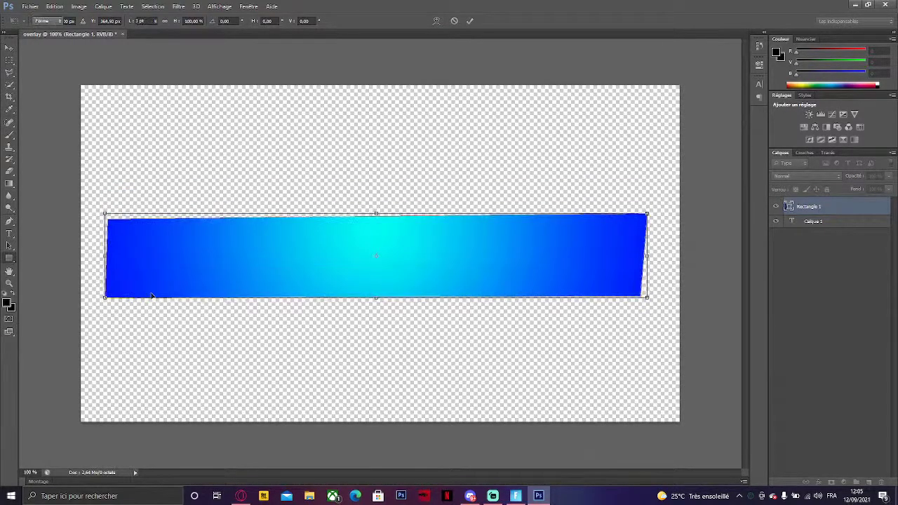
key(Return)
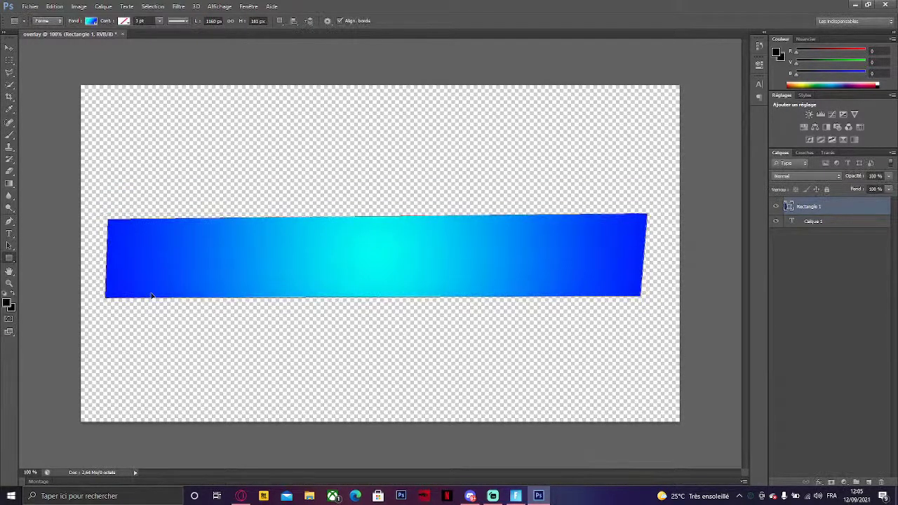
Create an empty horizontal text layer inside the gradient shape using the shape's outline as its text area.
click(9, 233)
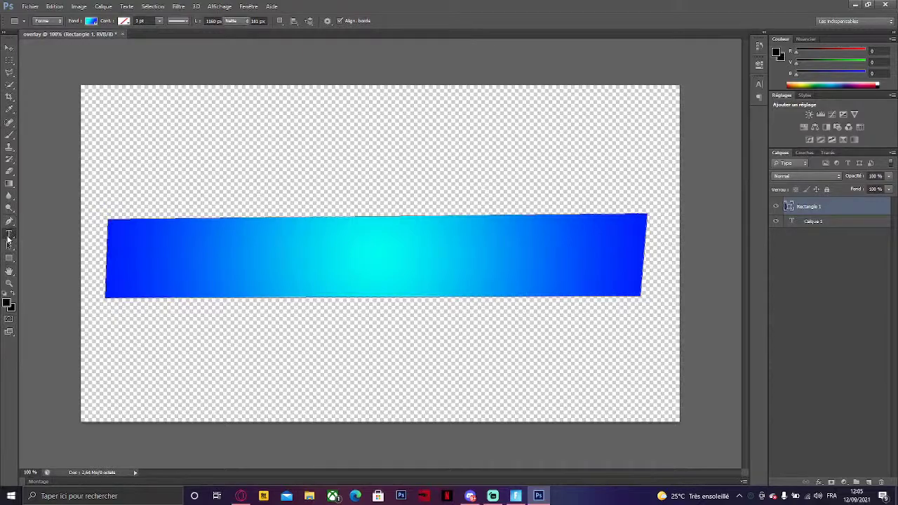
click(146, 258)
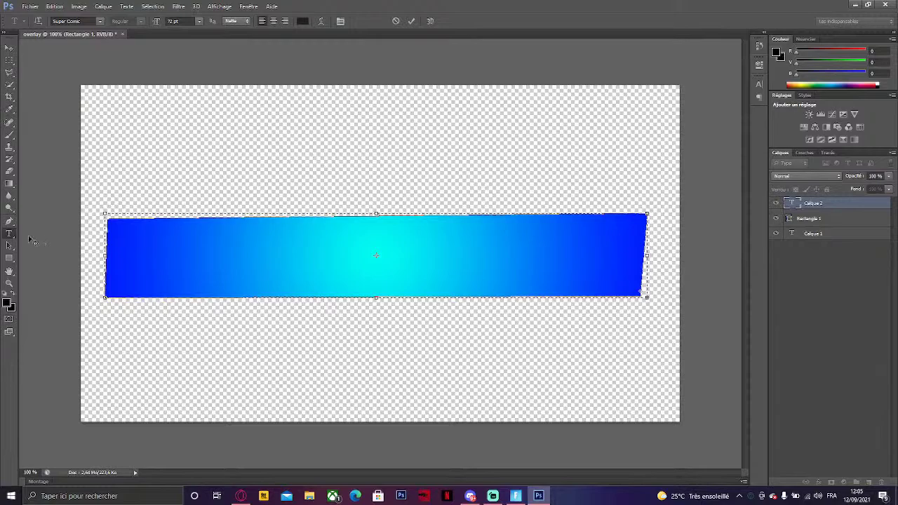
right_click(11, 236)
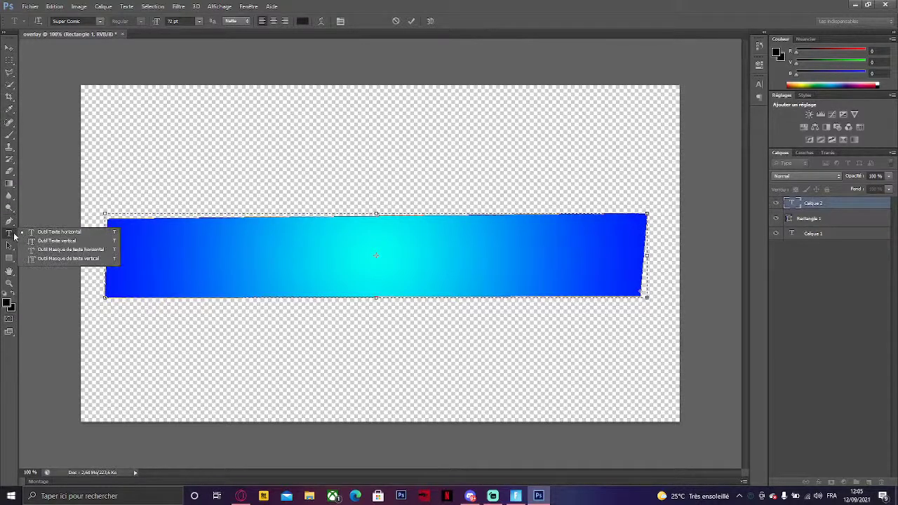
click(81, 235)
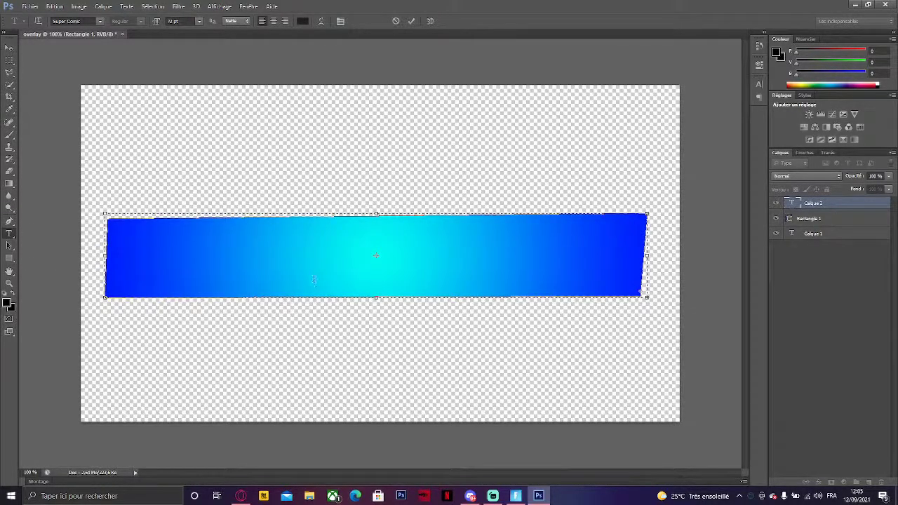
click(838, 205)
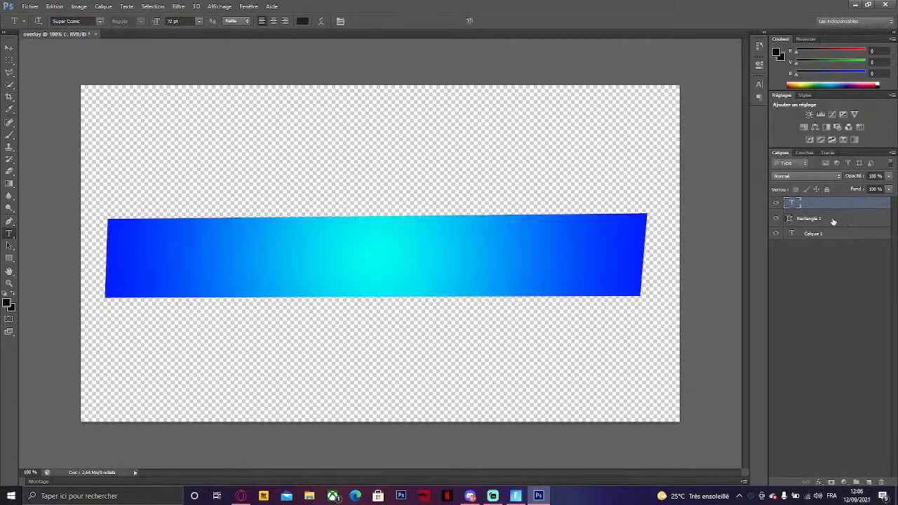
Add a horizontal text line reading "REGOIN" over the gradient shape in Super Comic, 72 pt.
click(223, 267)
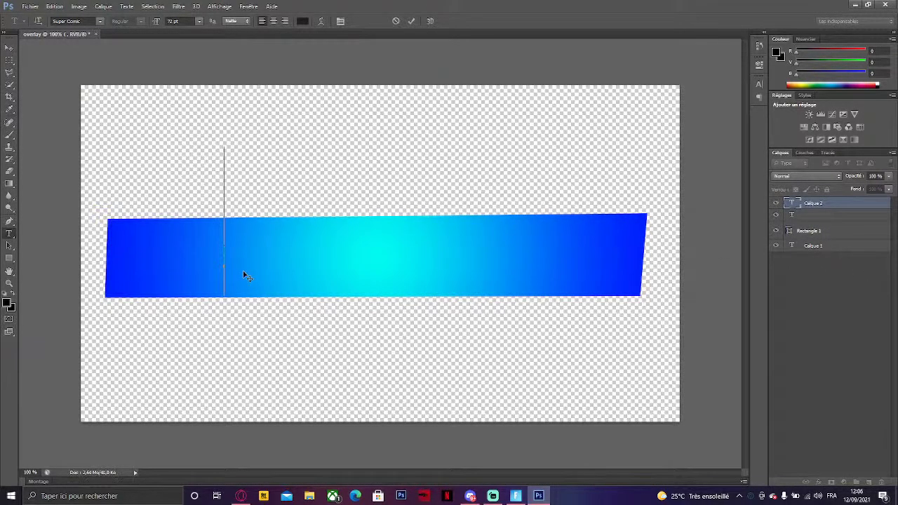
text(REG)
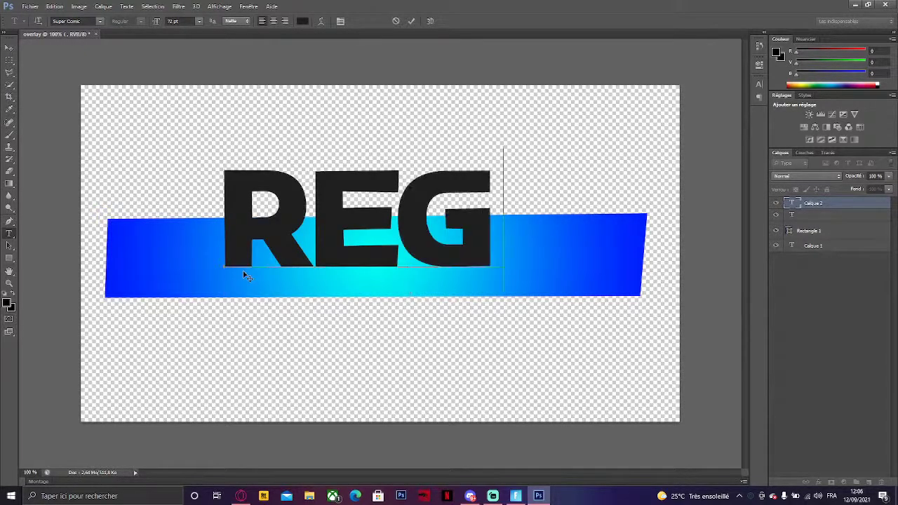
text(OI?)
key(BackSpace)
key(BackSpace)
key(BackSpace)
text(OIN)
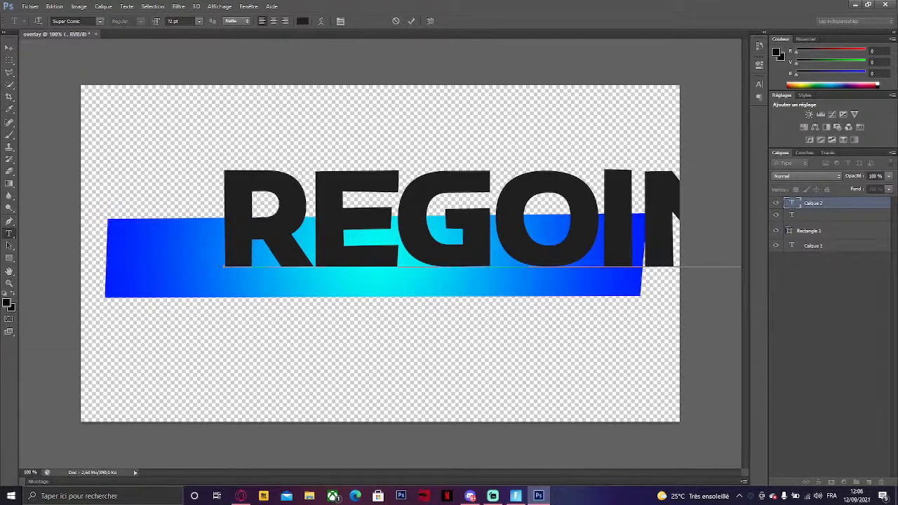
Correct the misspelled first word by replacing its G with J, so the line reads "REJOIN MON TWITCH", and commit the text.
click(241, 496)
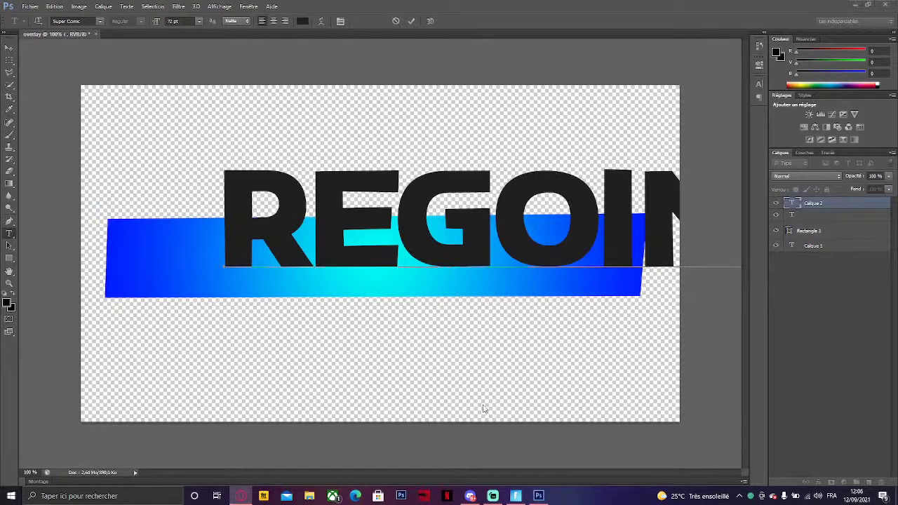
click(495, 226)
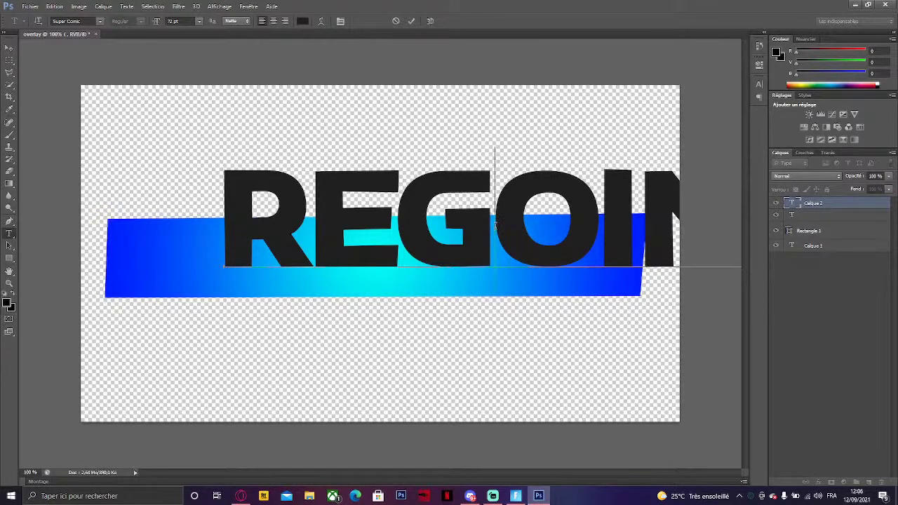
key(BackSpace)
text(J)
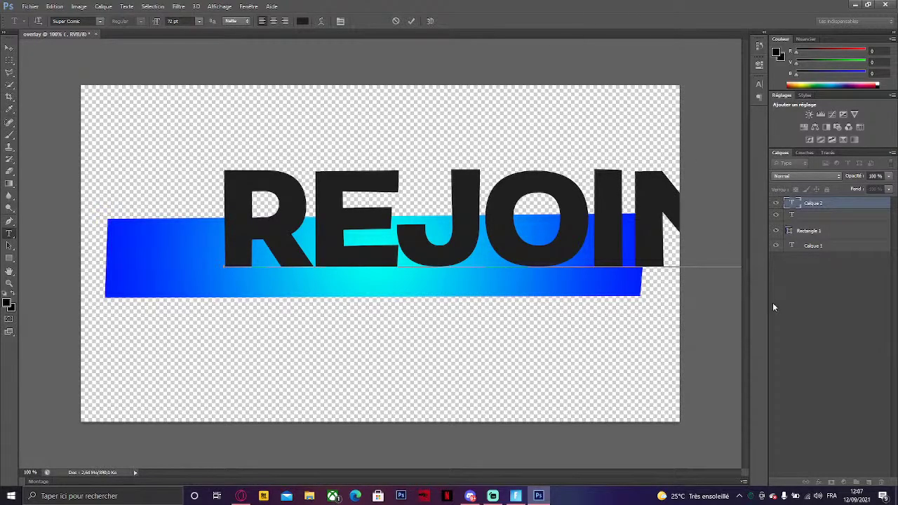
click(828, 203)
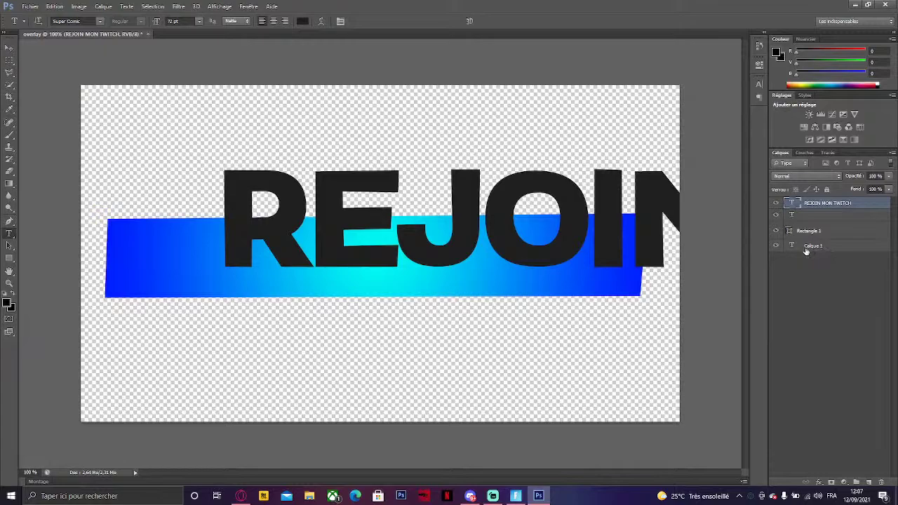
Scale the "REJOIN MON TWITCH" text down to about 19.3% so it fits inside the left half of the gradient shape.
key(ctrl+t)
drag(530, 196, 368, 208)
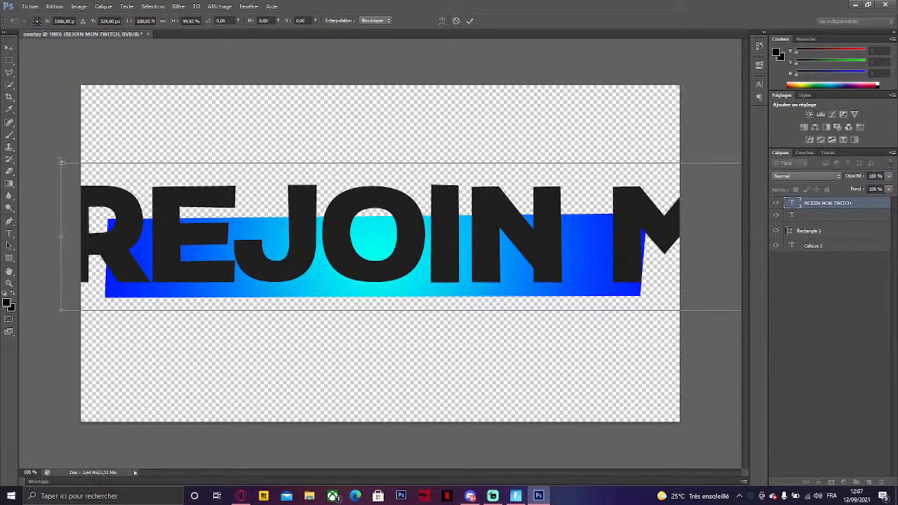
drag(61, 162, 456, 206)
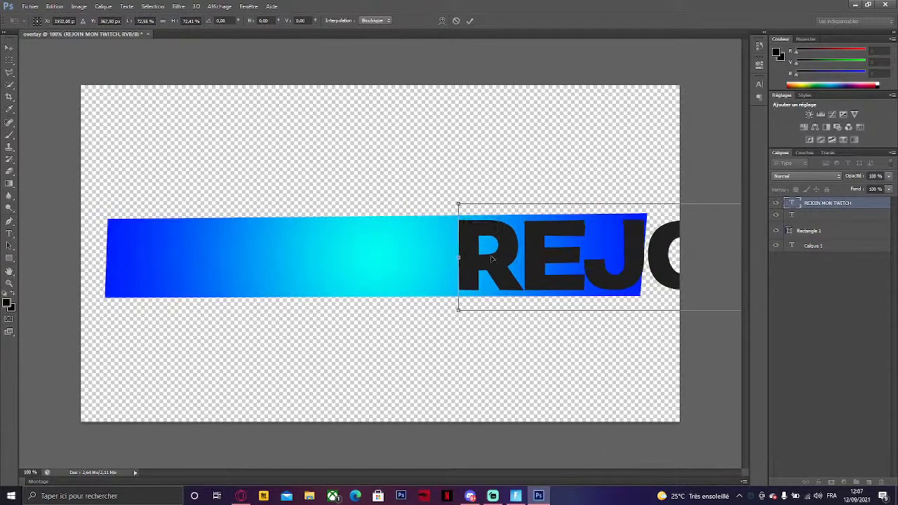
drag(506, 264, 154, 263)
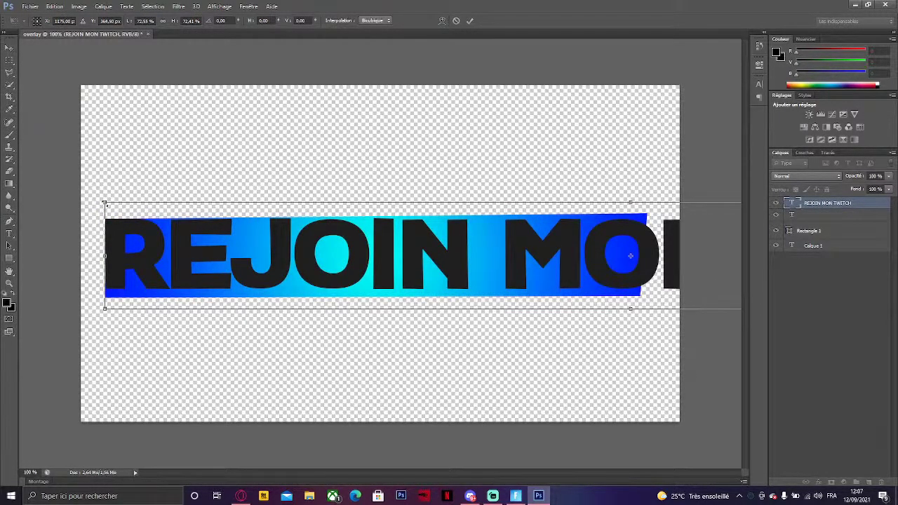
drag(105, 204, 511, 248)
drag(553, 281, 154, 254)
drag(118, 223, 168, 244)
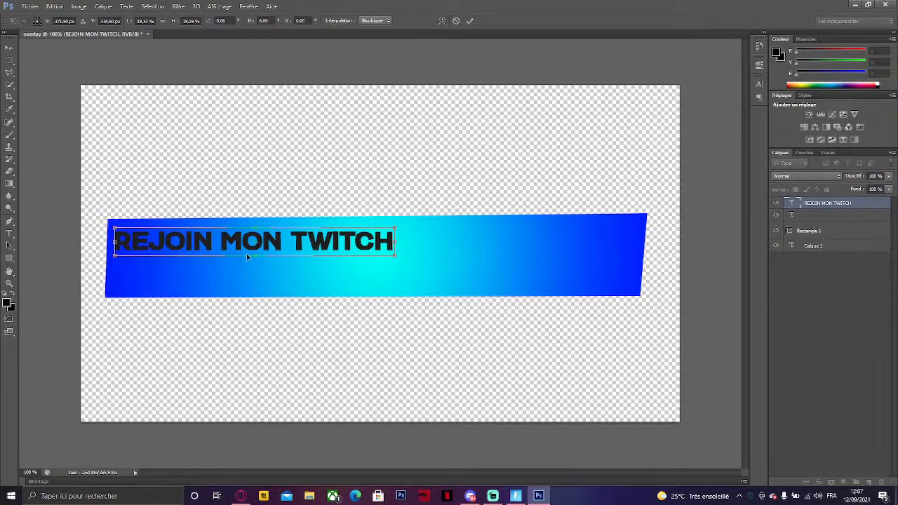
Stretch the text's height to about 25%, centre it vertically near the gradient shape's left end, and apply the transform.
drag(254, 254, 288, 271)
key(Up)
key(Up)
key(Up)
key(Up)
key(Up)
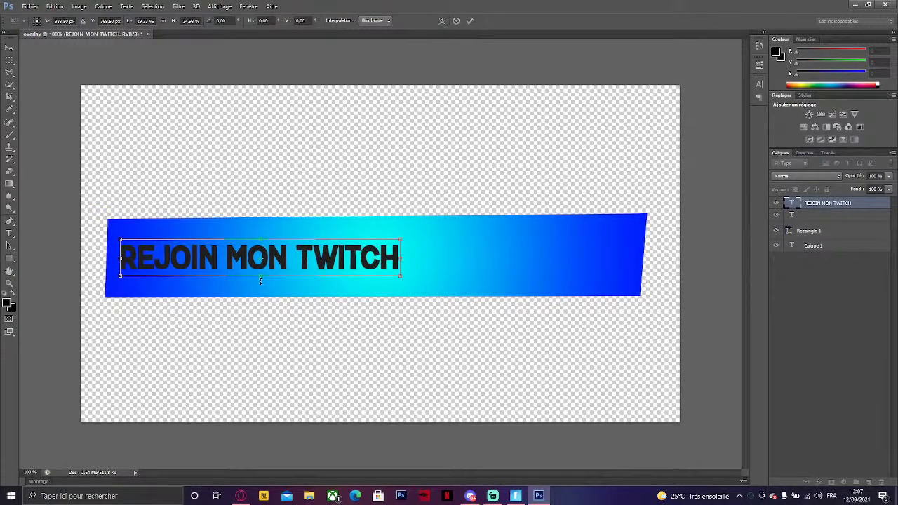
key(Return)
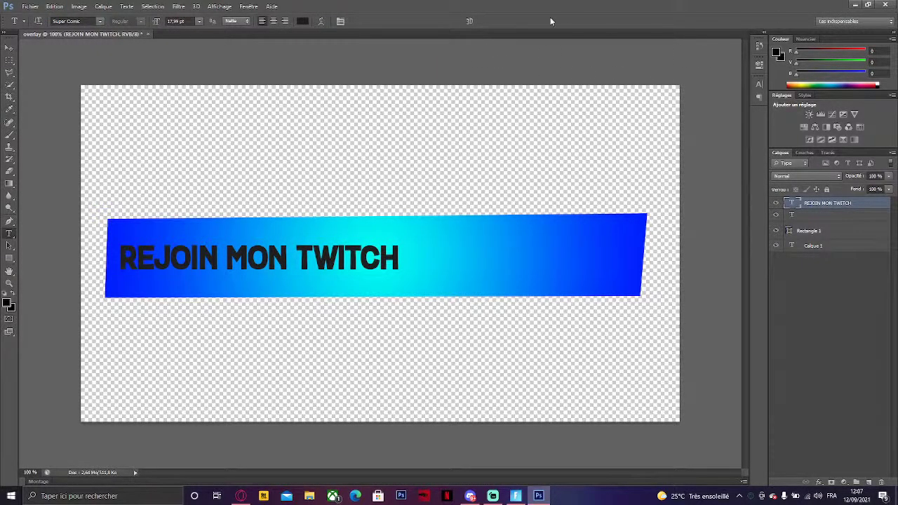
Try the contour-miniature image from the Effect folder, enlarged over the banner's left end, and delete its layer.
click(30, 6)
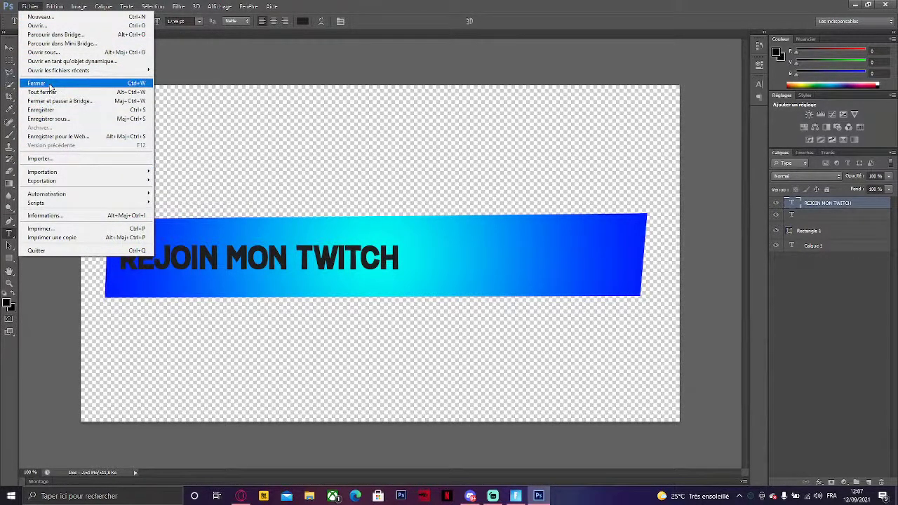
click(61, 158)
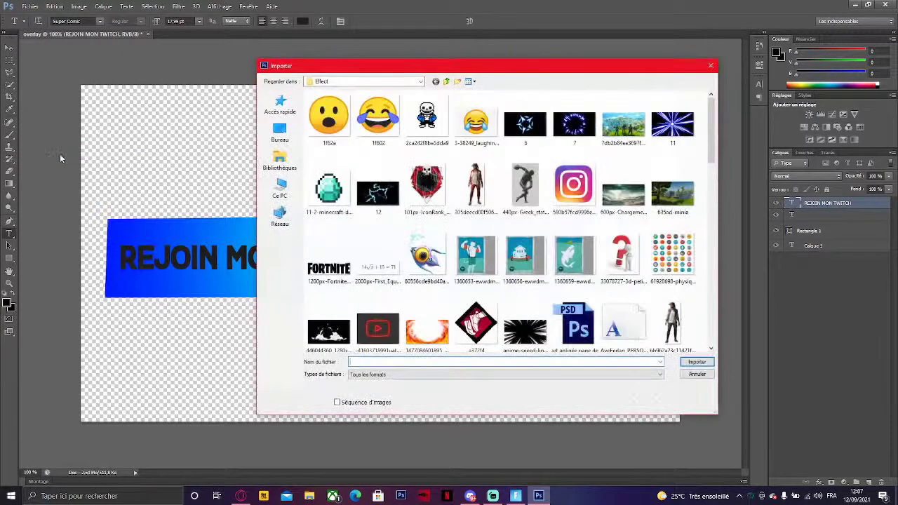
scroll(534, 211, down, 2)
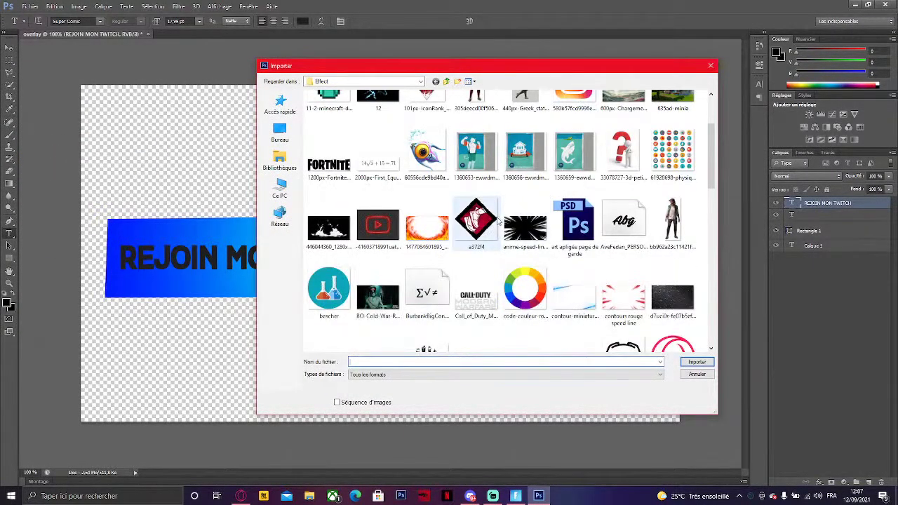
scroll(493, 223, down, 2)
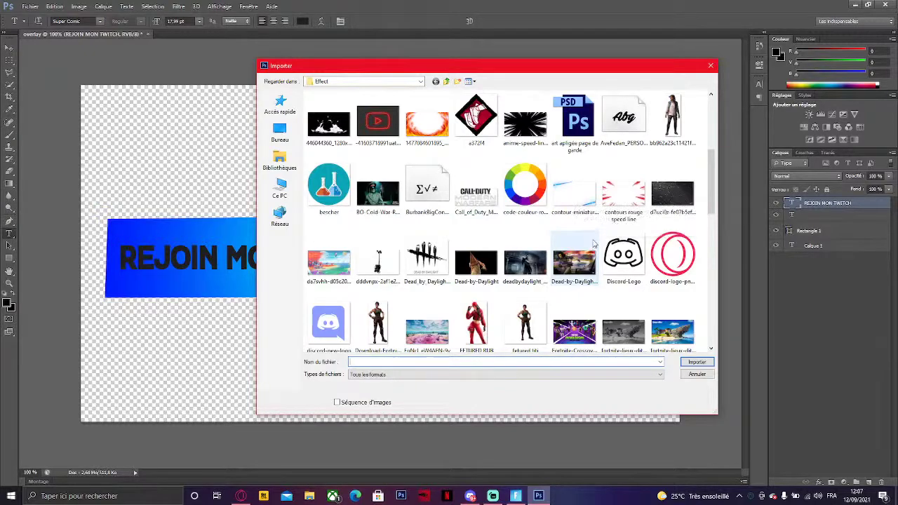
double_click(583, 208)
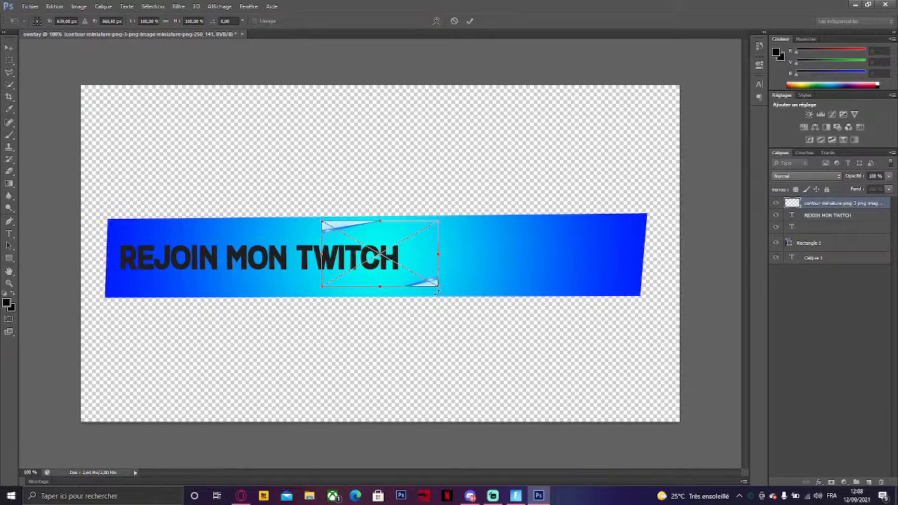
drag(438, 286, 634, 397)
drag(539, 335, 324, 332)
key(Return)
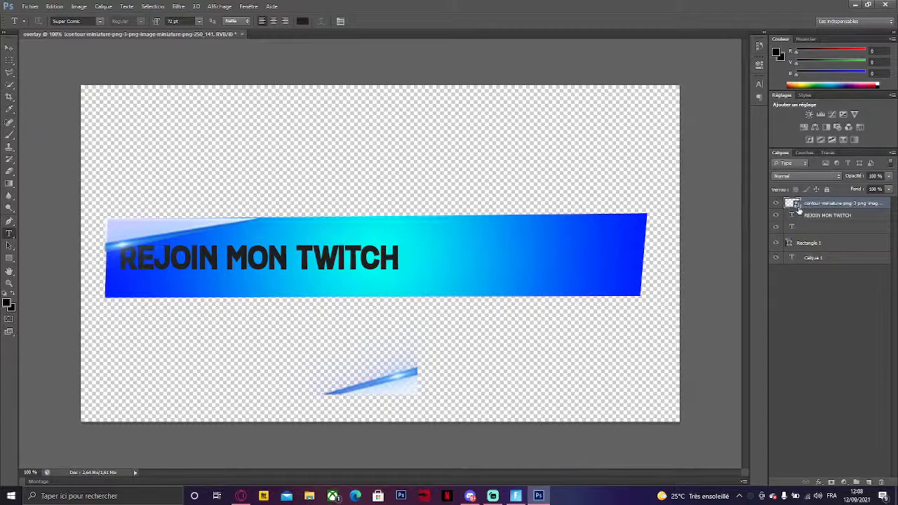
key(Delete)
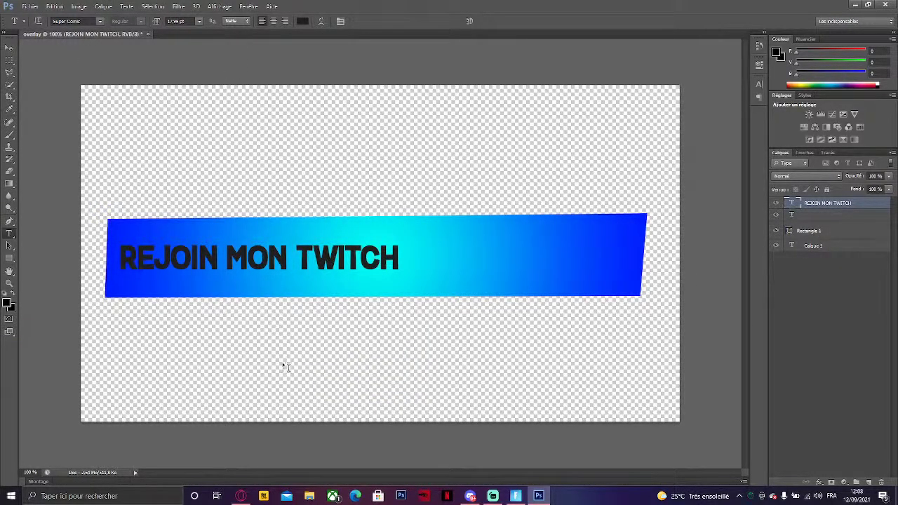
Import image 11 from the Effect folder at full canvas size with the Superposition blend mode, and confirm its placement.
click(31, 7)
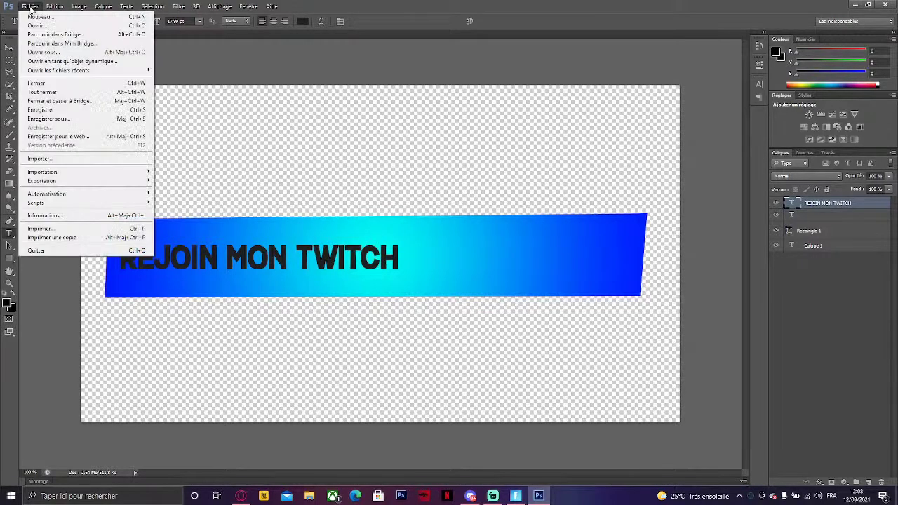
click(170, 168)
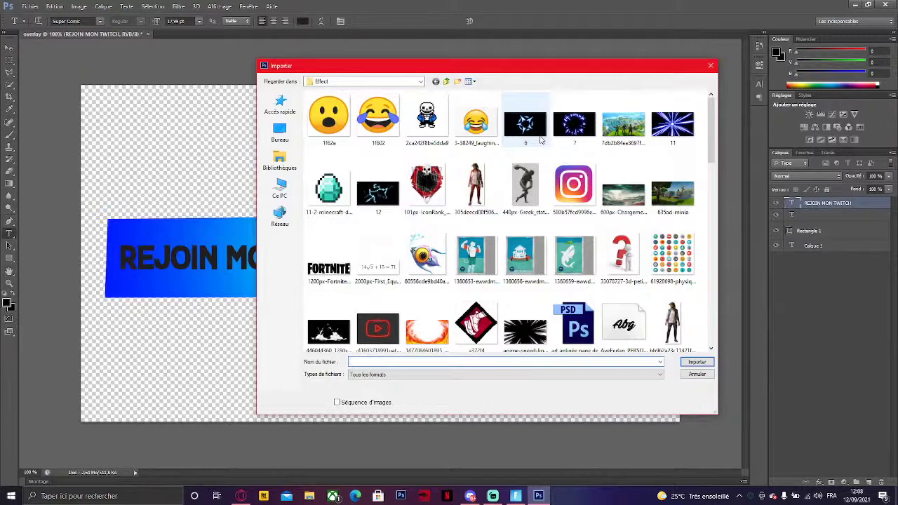
double_click(672, 125)
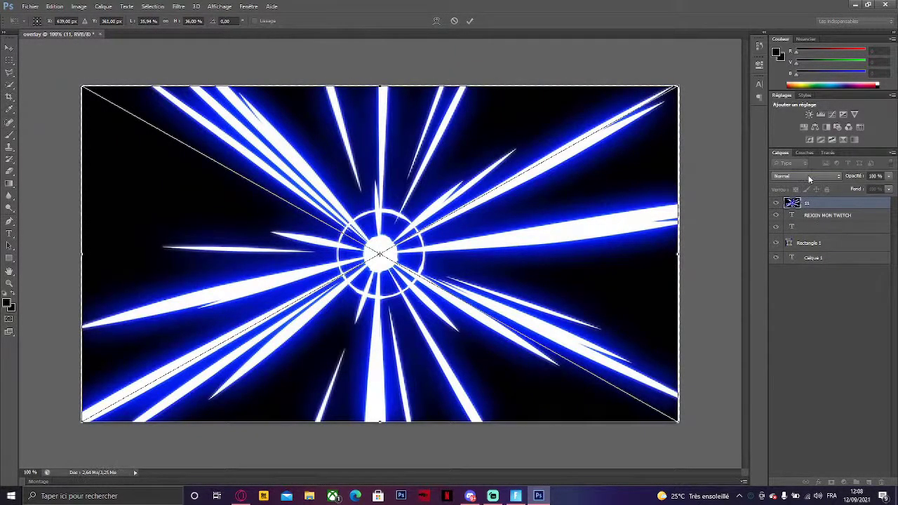
click(809, 177)
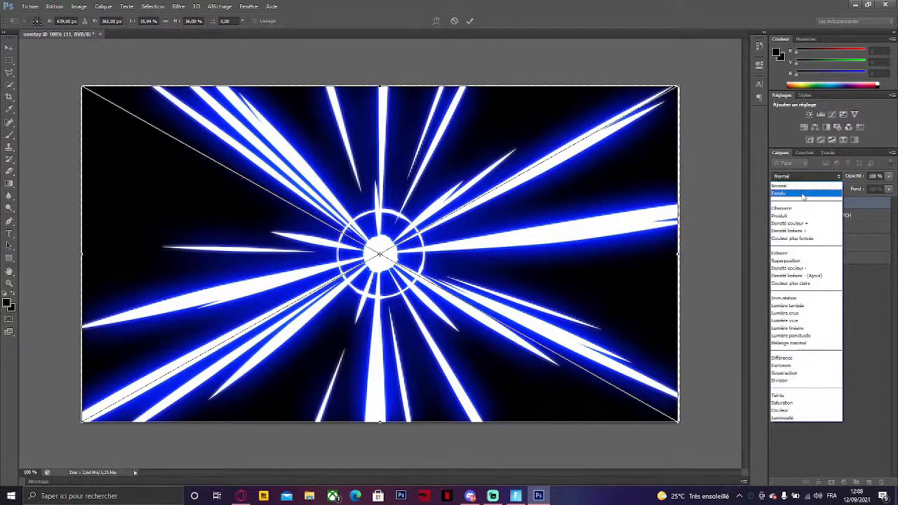
click(794, 261)
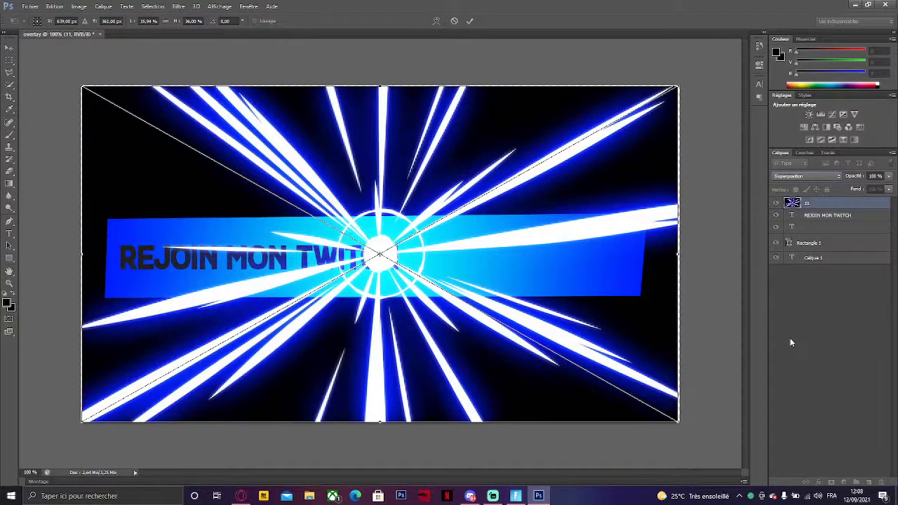
drag(816, 203, 570, 244)
key(Return)
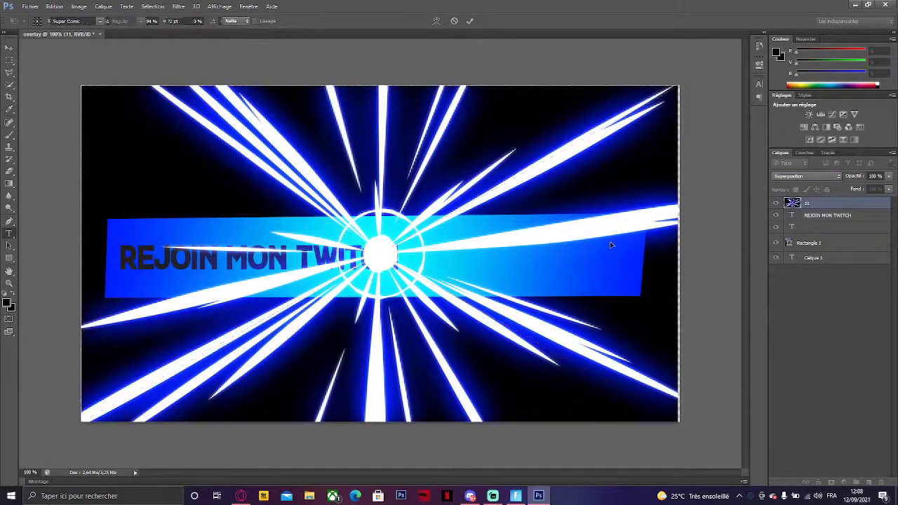
Move the image 11 layer directly below Rectangle 1 and enlarge it to about 37.6% so it covers the whole canvas.
drag(807, 204, 812, 247)
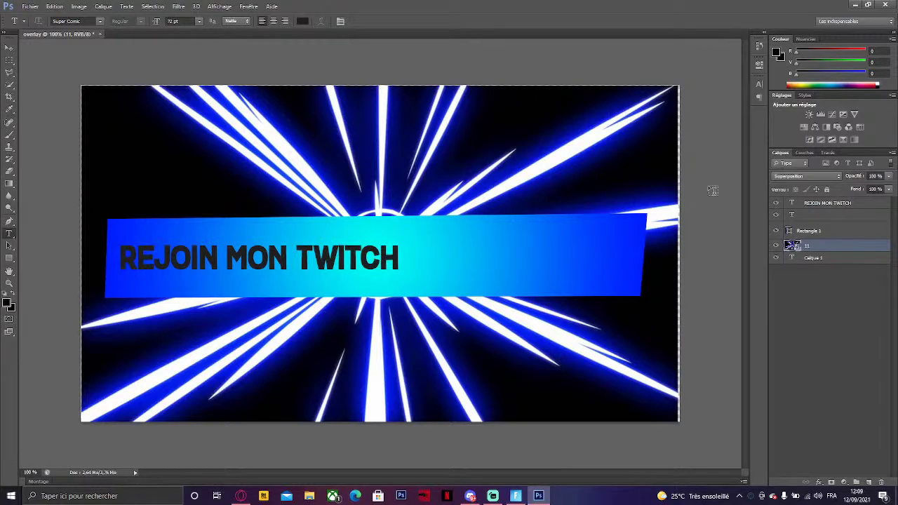
key(ctrl+t)
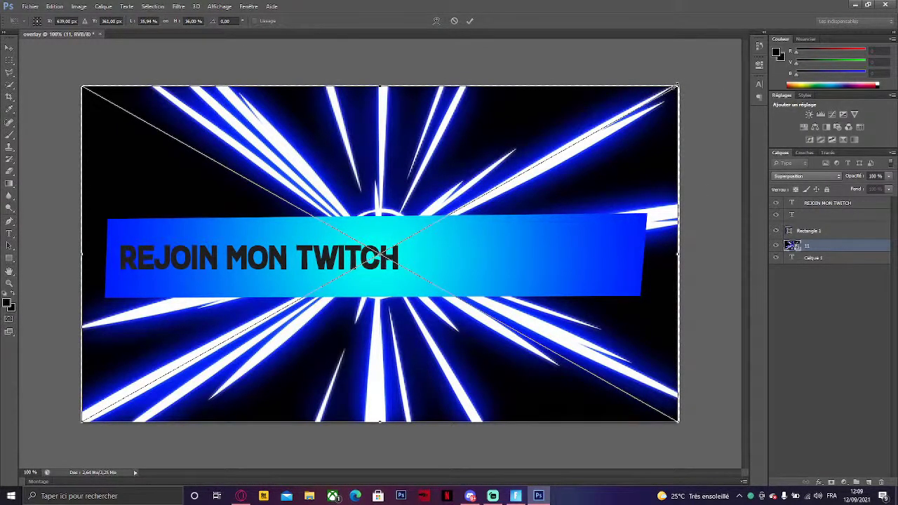
drag(676, 85, 707, 79)
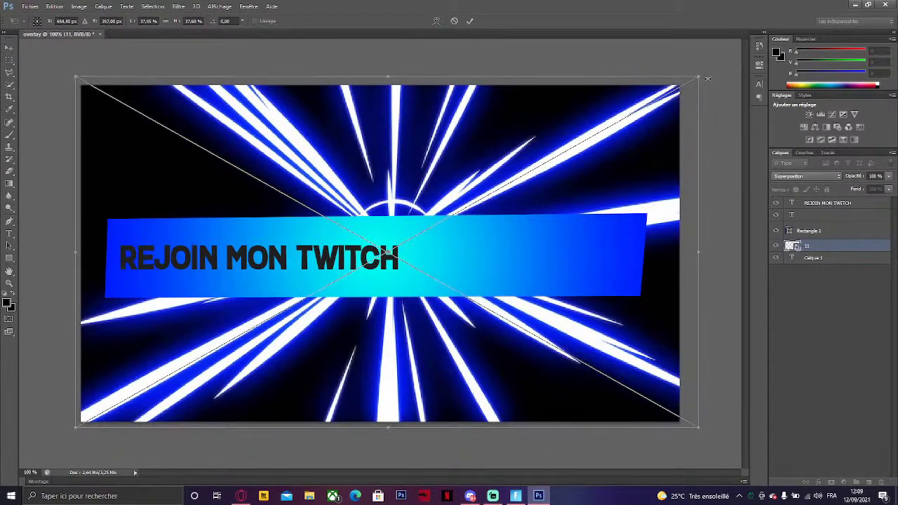
key(Down)
key(Left)
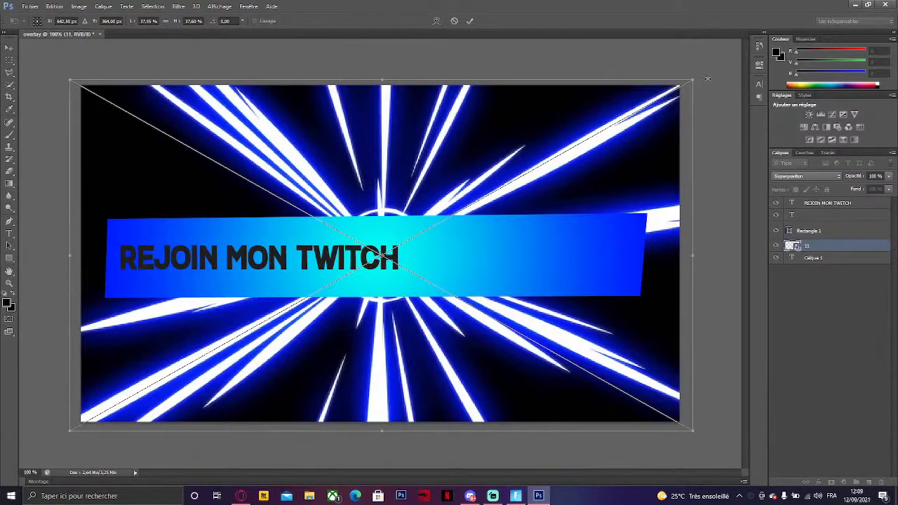
key(Return)
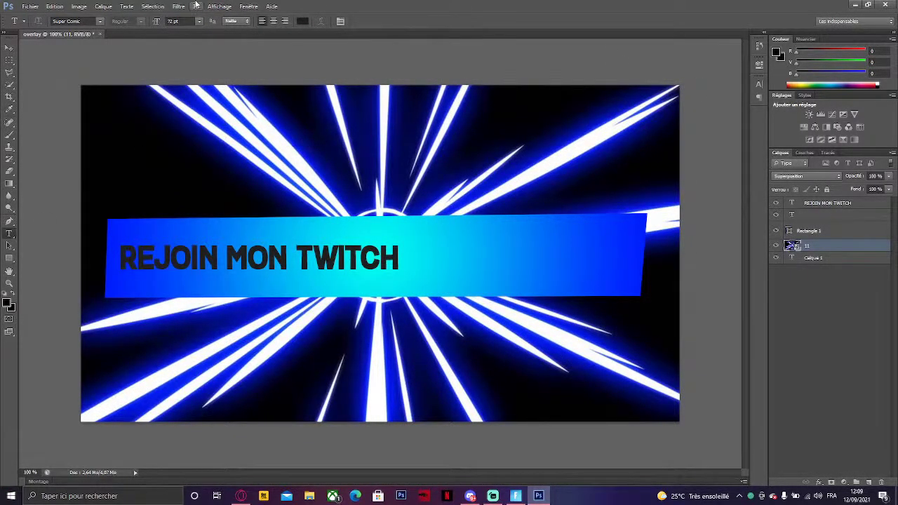
Apply a Gaussian blur with a 10-pixel radius to the image 11 layer.
click(247, 6)
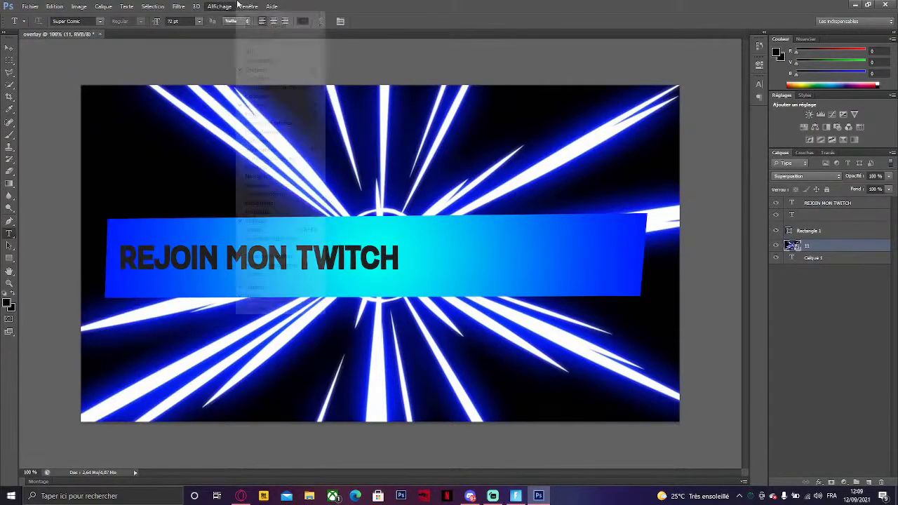
mouse_move(178, 7)
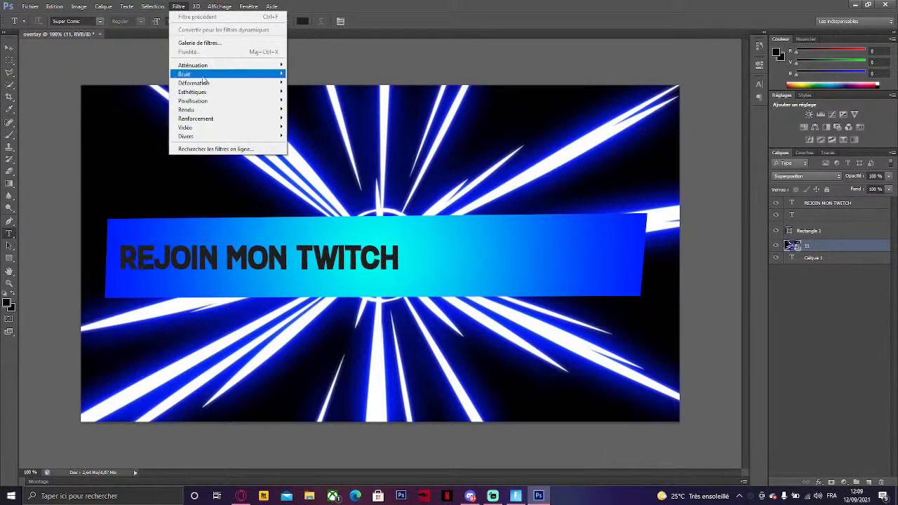
mouse_move(219, 66)
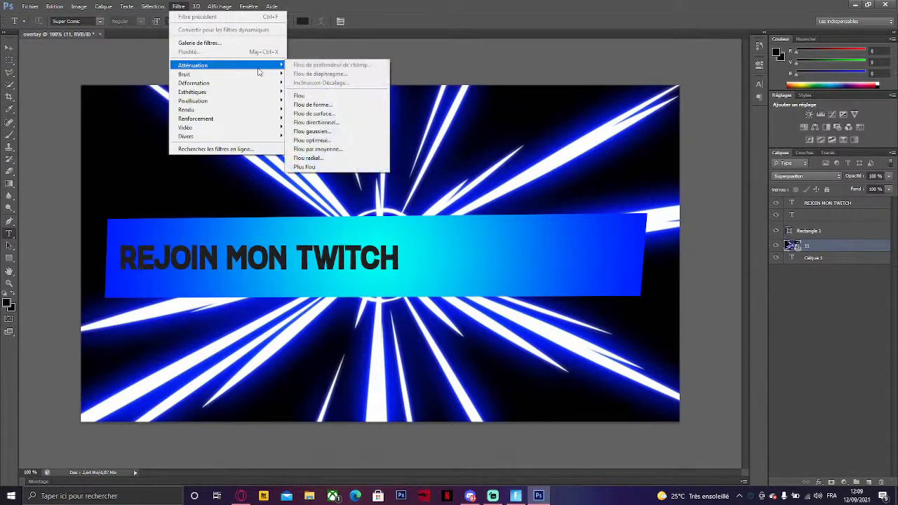
click(339, 132)
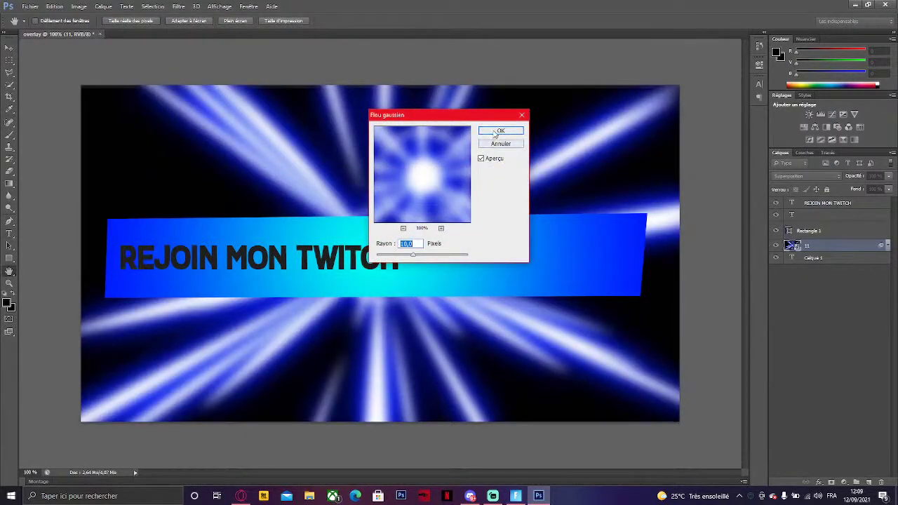
click(499, 131)
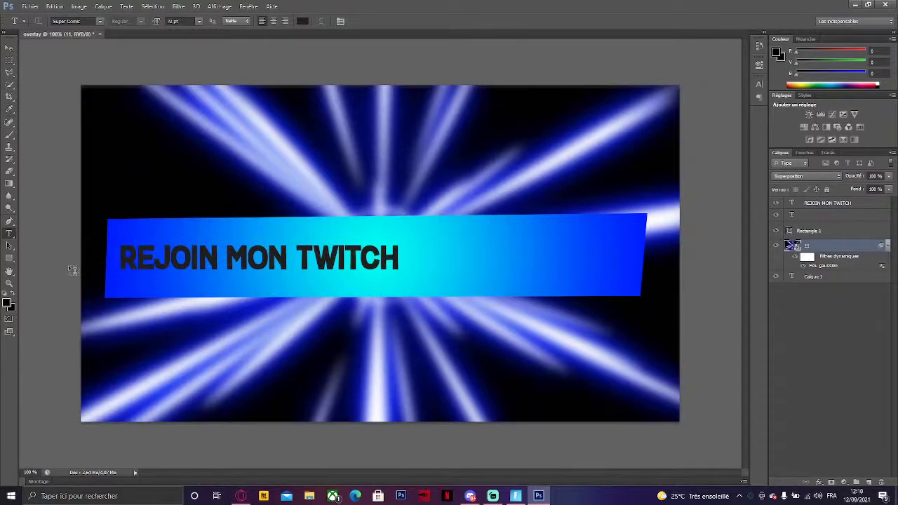
click(30, 6)
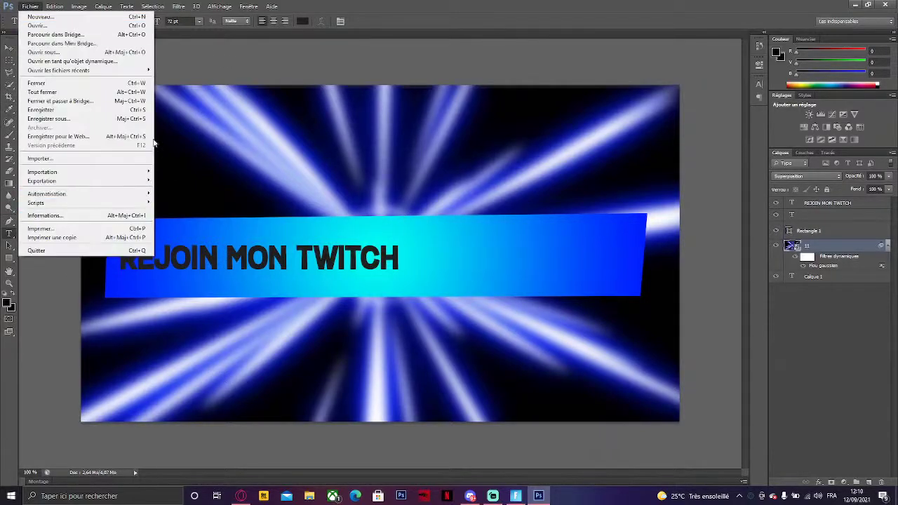
click(199, 54)
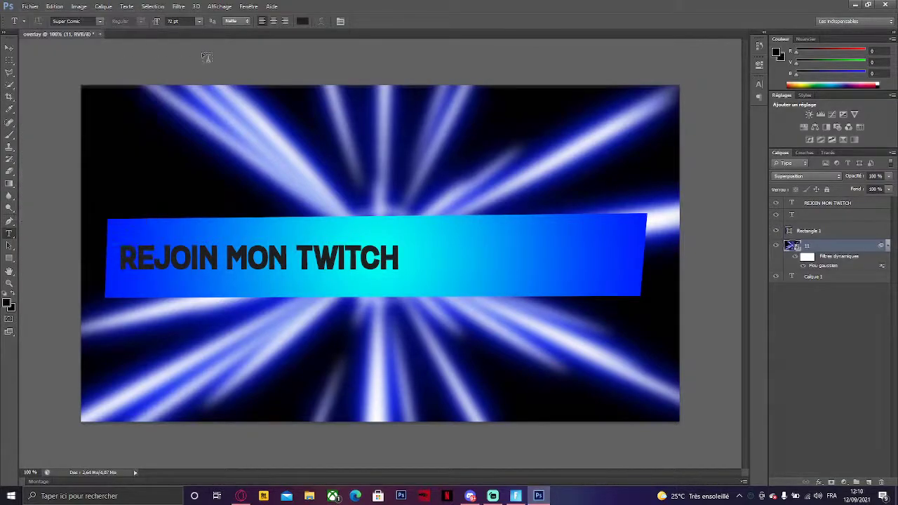
Change the banner text from "MON TWITCH" wording so that it reads "REJOIN MOI SUR :".
click(405, 258)
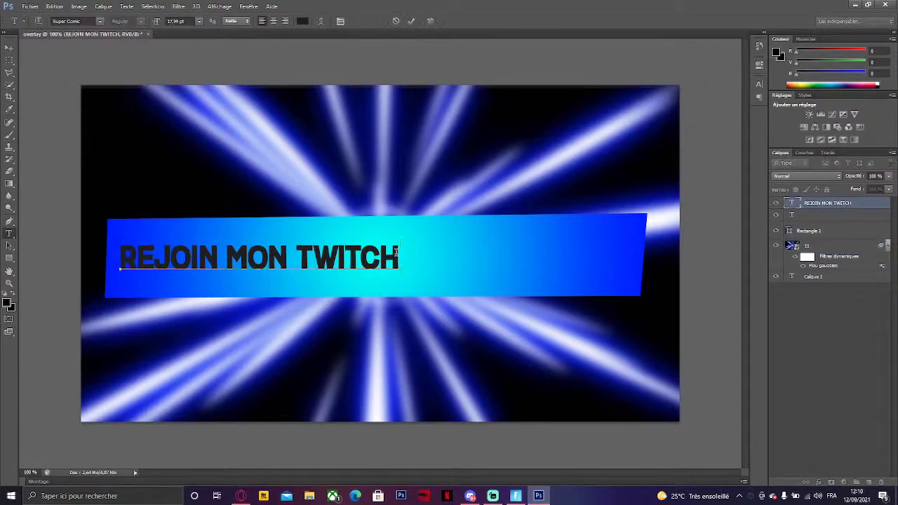
key(BackSpace)
key(BackSpace)
key(BackSpace)
key(BackSpace)
key(BackSpace)
key(BackSpace)
key(BackSpace)
key(BackSpace)
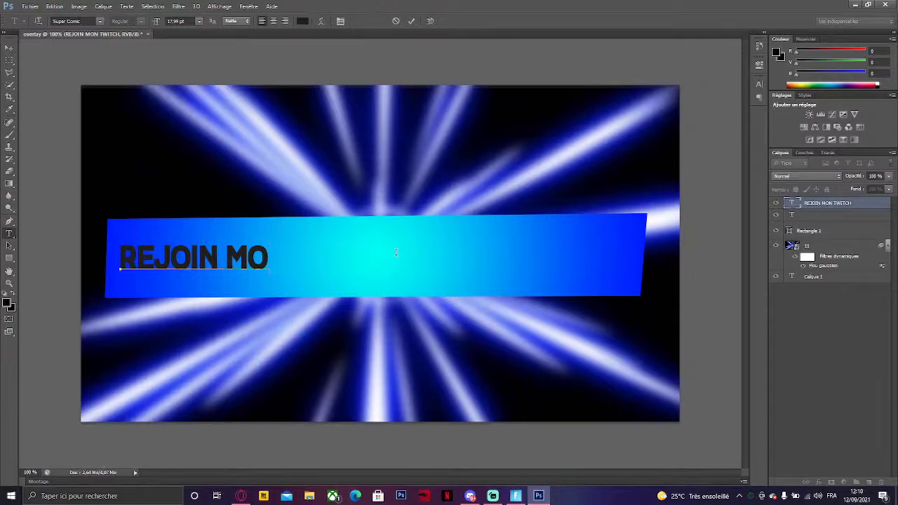
text(I)
text( SUR /)
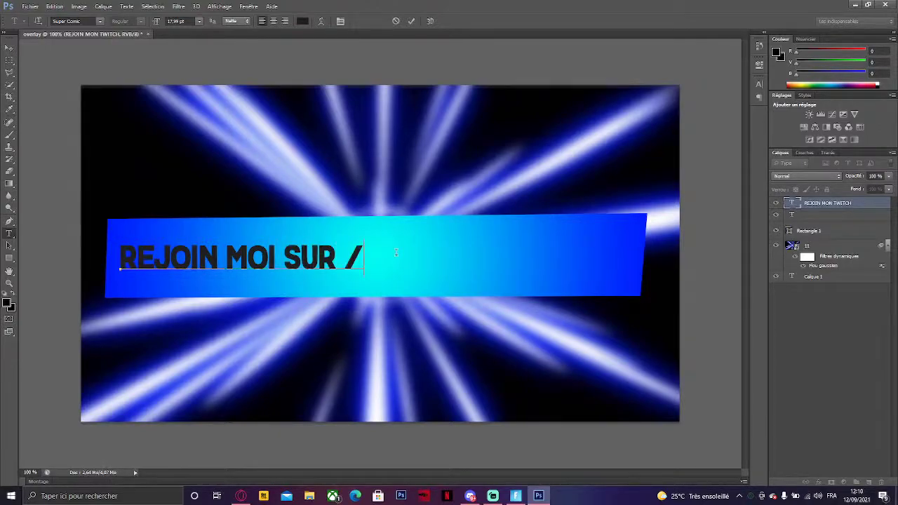
key(BackSpace)
text(:)
key(BackSpace)
click(859, 202)
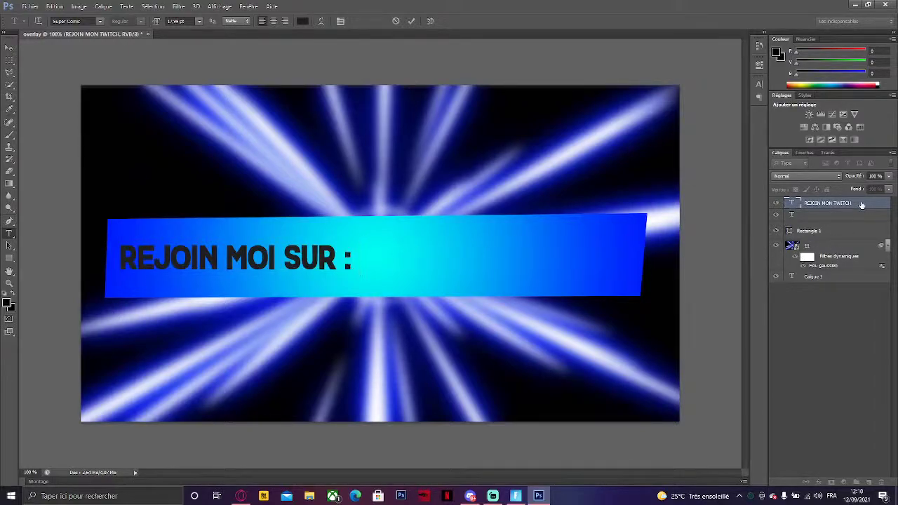
Import the Instagram logo from the Effect folder and shrink it to about 3% on the banner, just after the text.
click(30, 6)
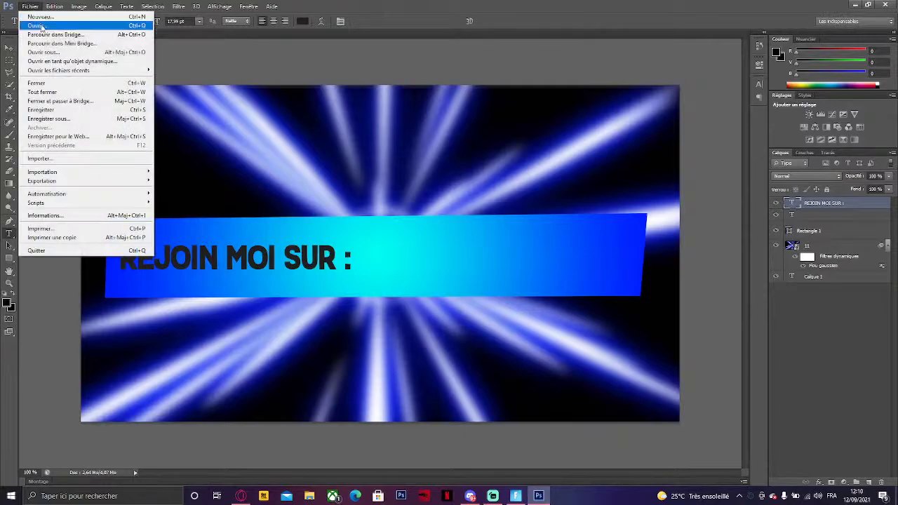
click(64, 160)
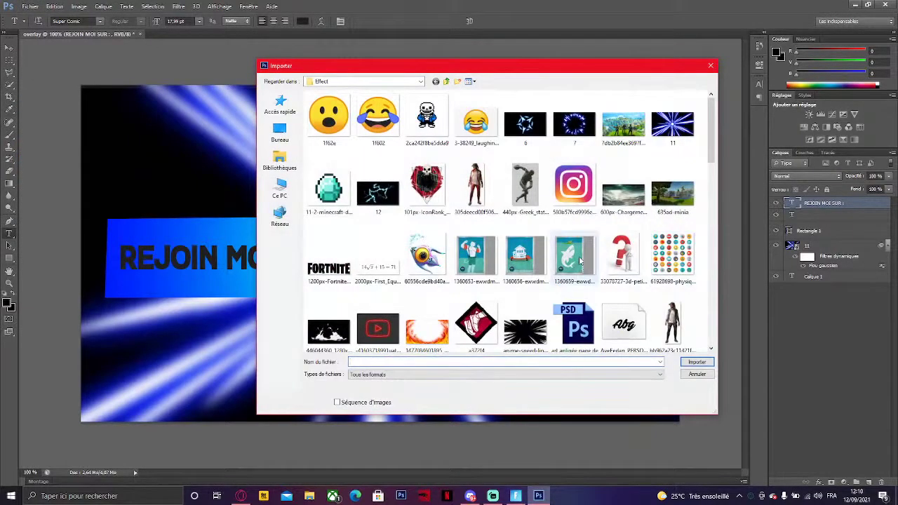
click(574, 184)
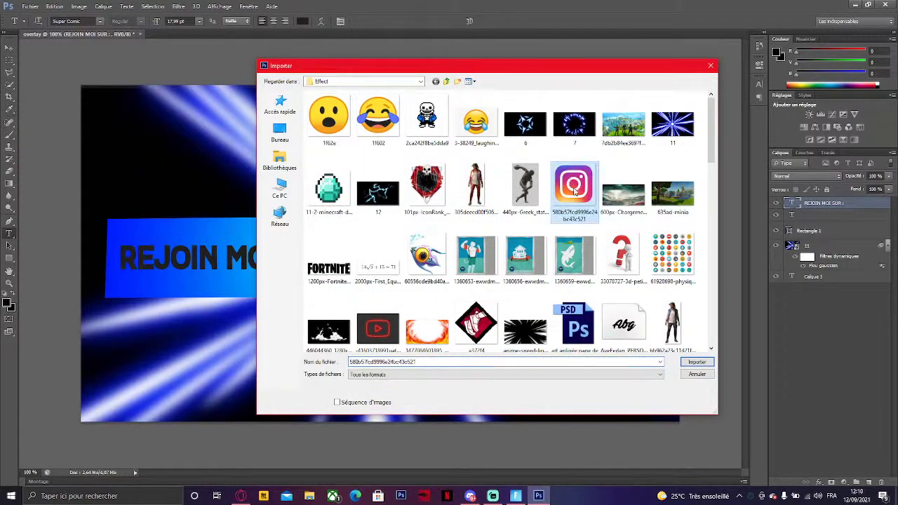
click(696, 362)
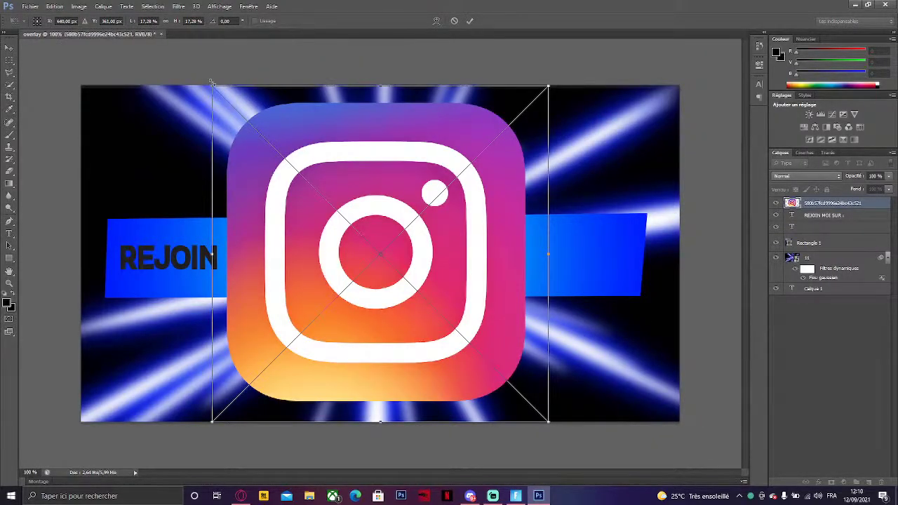
drag(210, 82, 433, 259)
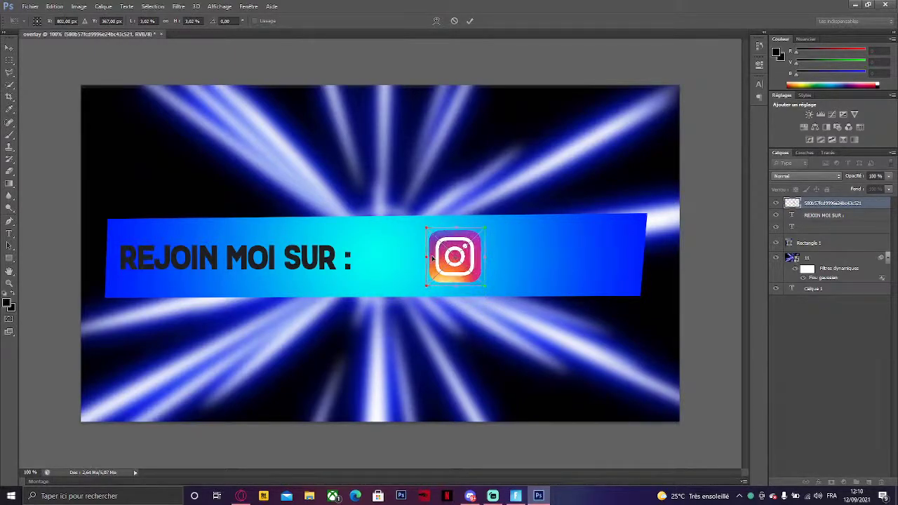